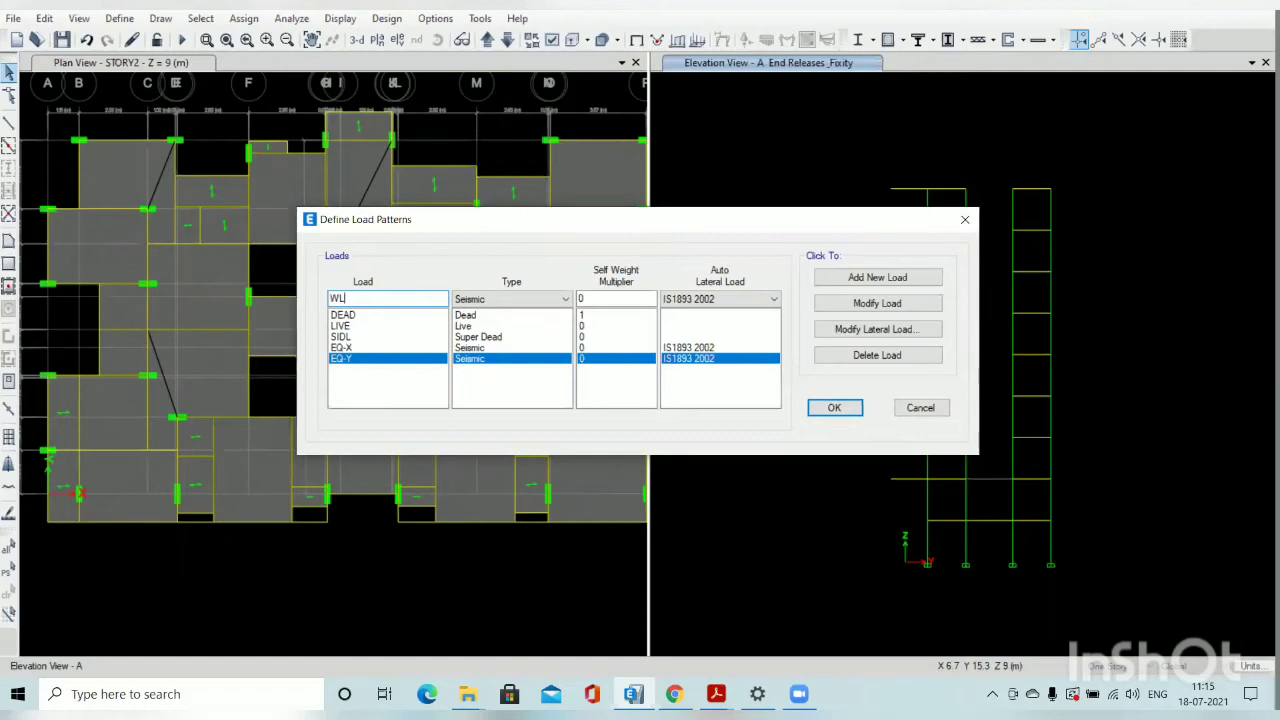
# Add a Wind load pattern WL-X using Indian IS 875:2015 auto lateral loading and open its parameters
pyautogui.write('-X')
pyautogui.click(510, 300)
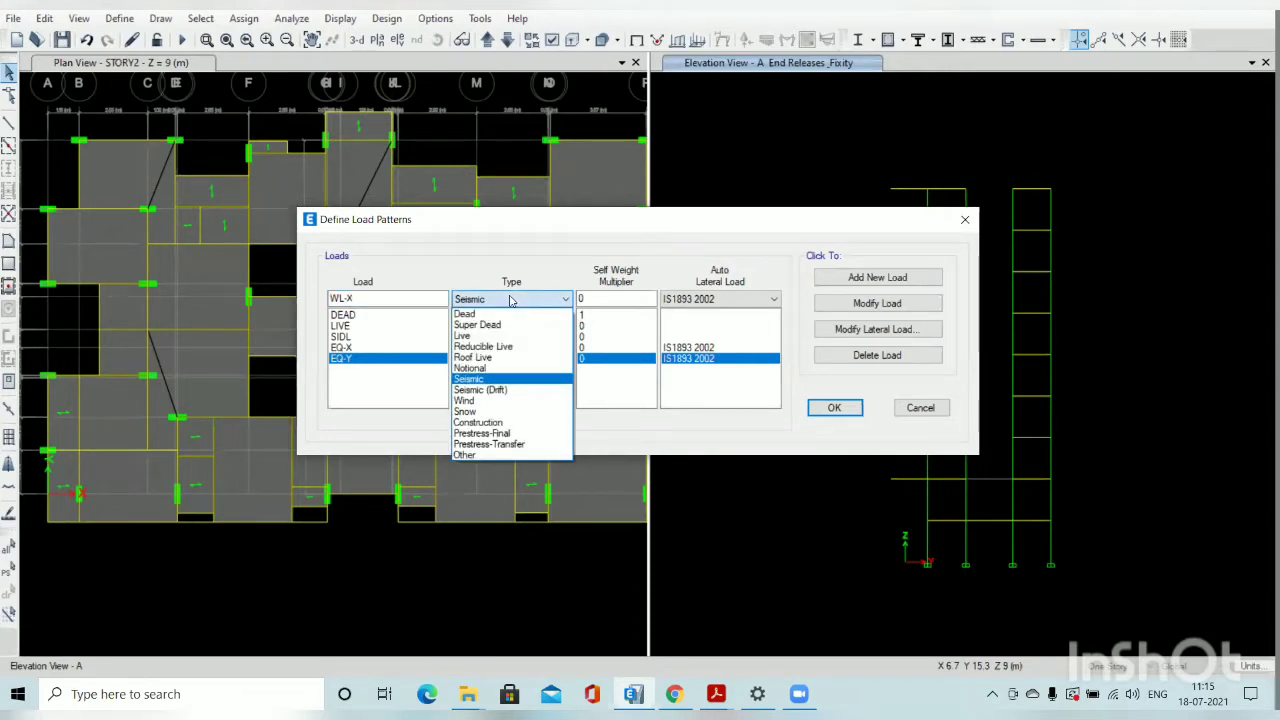
pyautogui.click(481, 401)
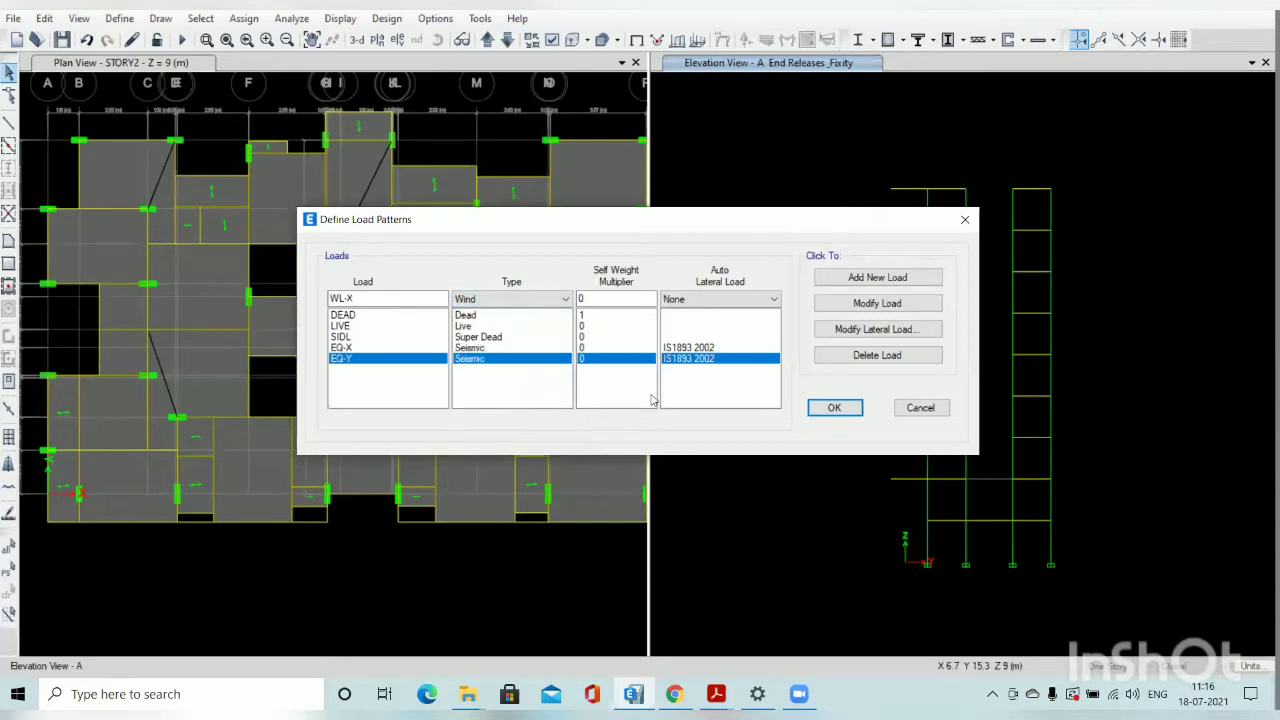
pyautogui.click(723, 301)
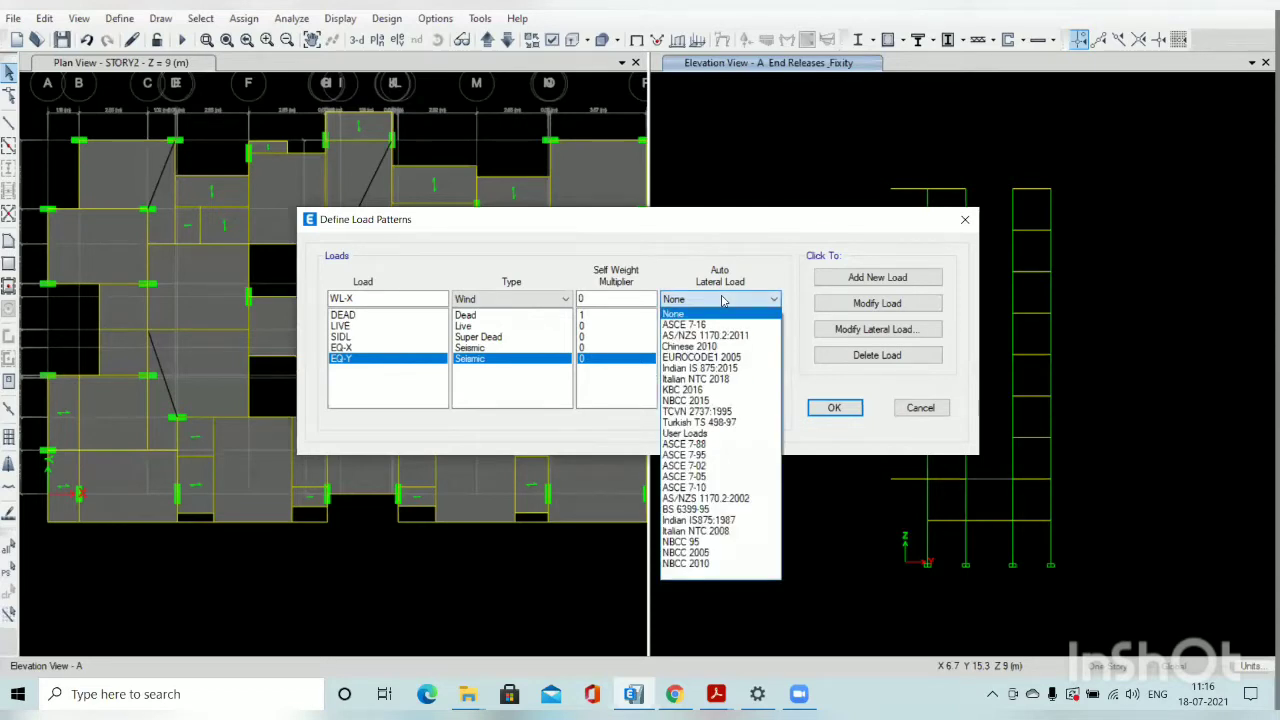
pyautogui.click(707, 368)
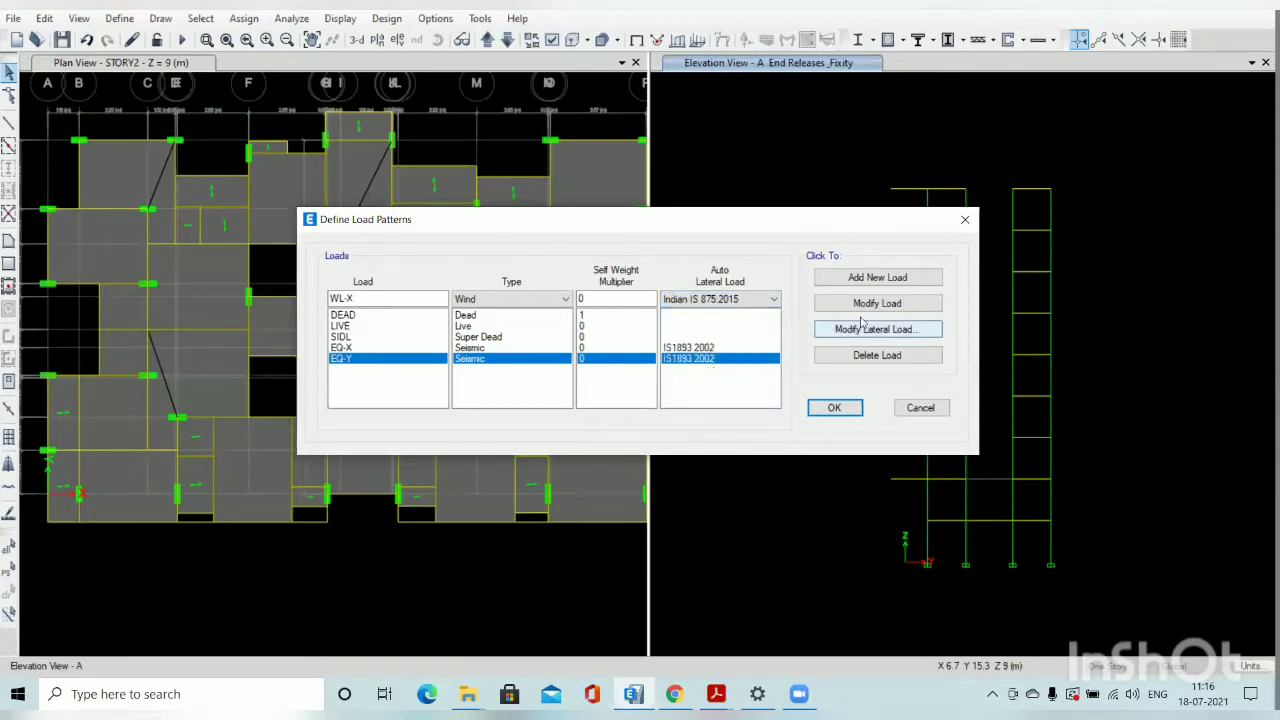
pyautogui.click(866, 280)
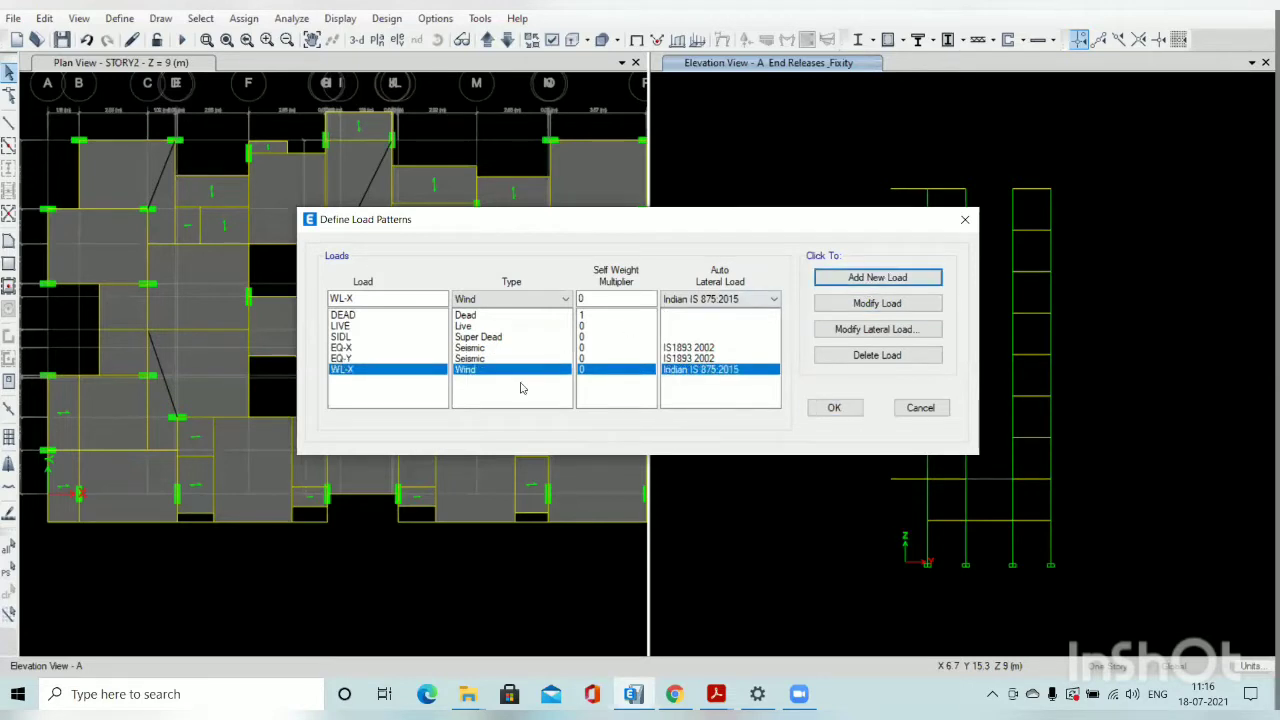
pyautogui.click(861, 334)
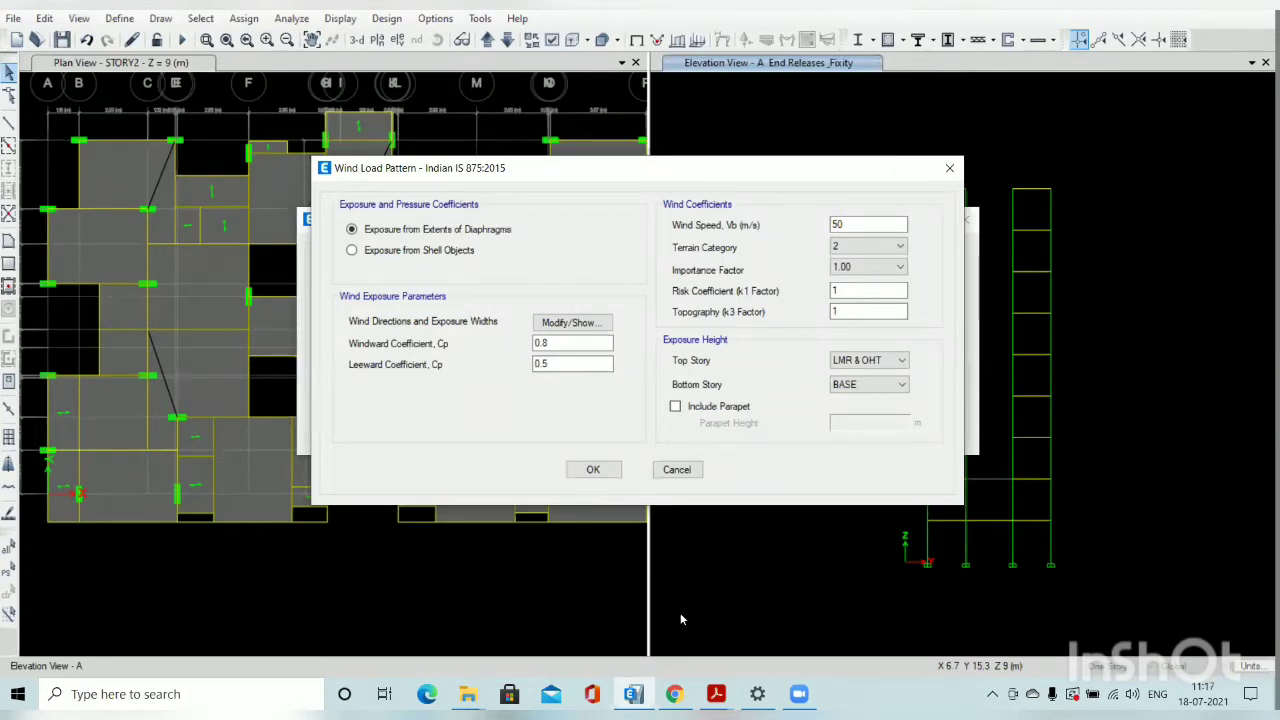
# Show previews of the open Acrobat PDF documents
pyautogui.click(716, 694)
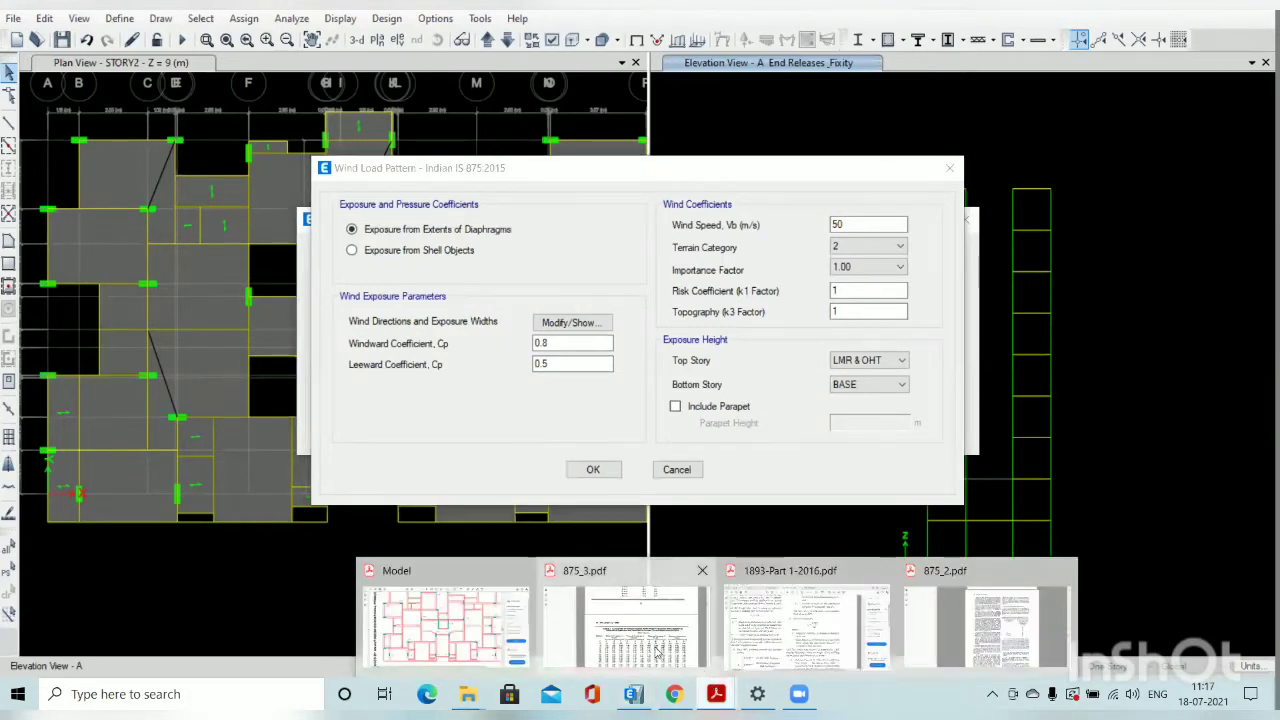
# Read 875_3.pdf through risk coefficients and section 6 to Table 4, then return to ETABS
pyautogui.click(655, 645)
pyautogui.scroll(15, 614, 530)
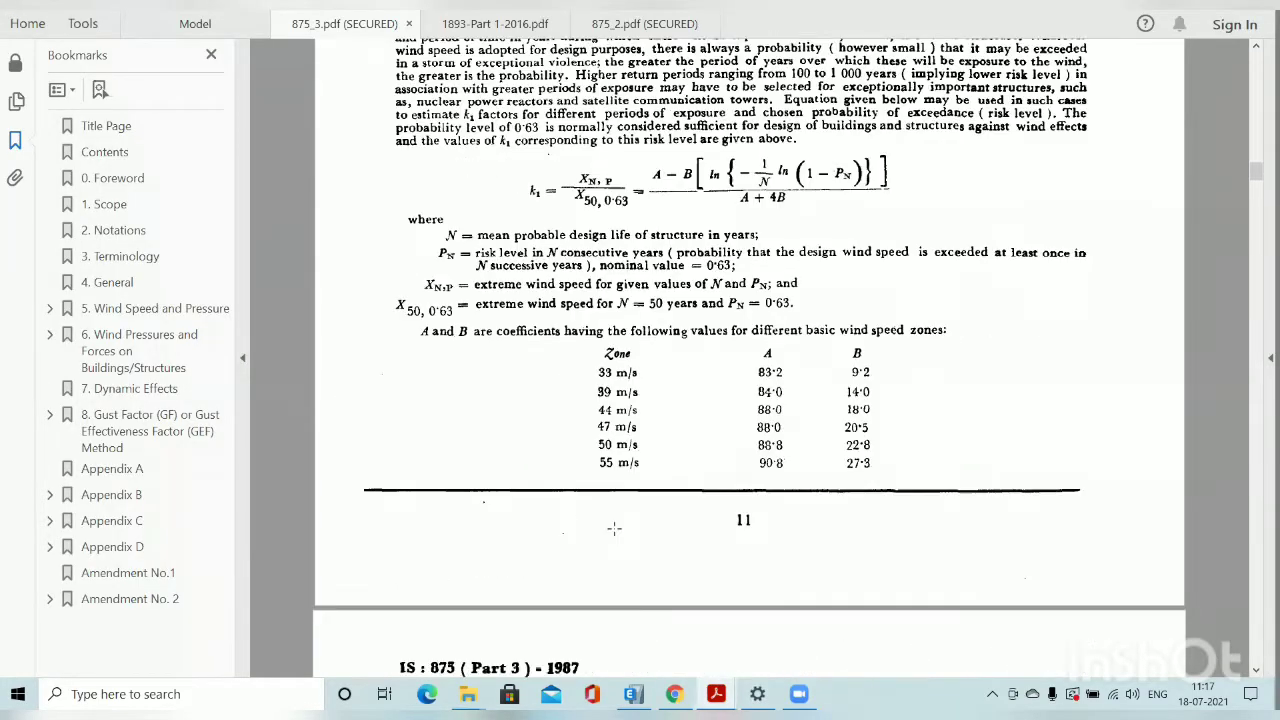
pyautogui.scroll(-15, 624, 505)
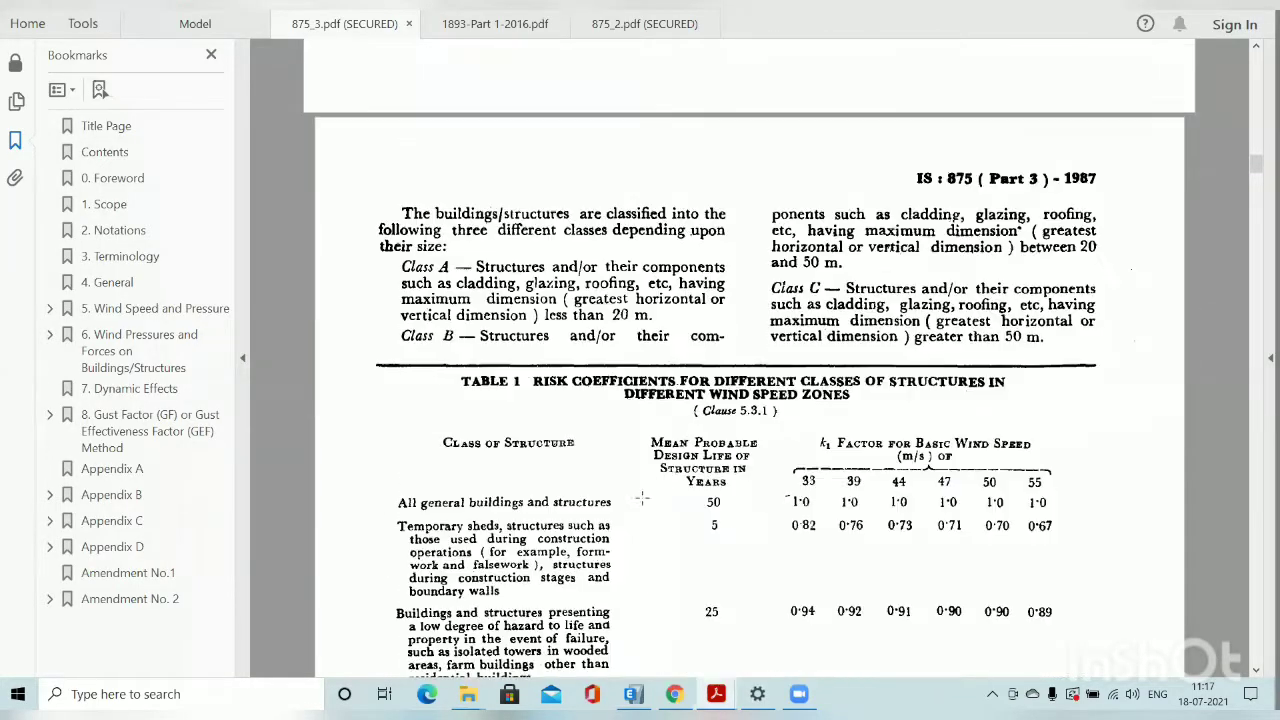
pyautogui.scroll(-10, 750, 360)
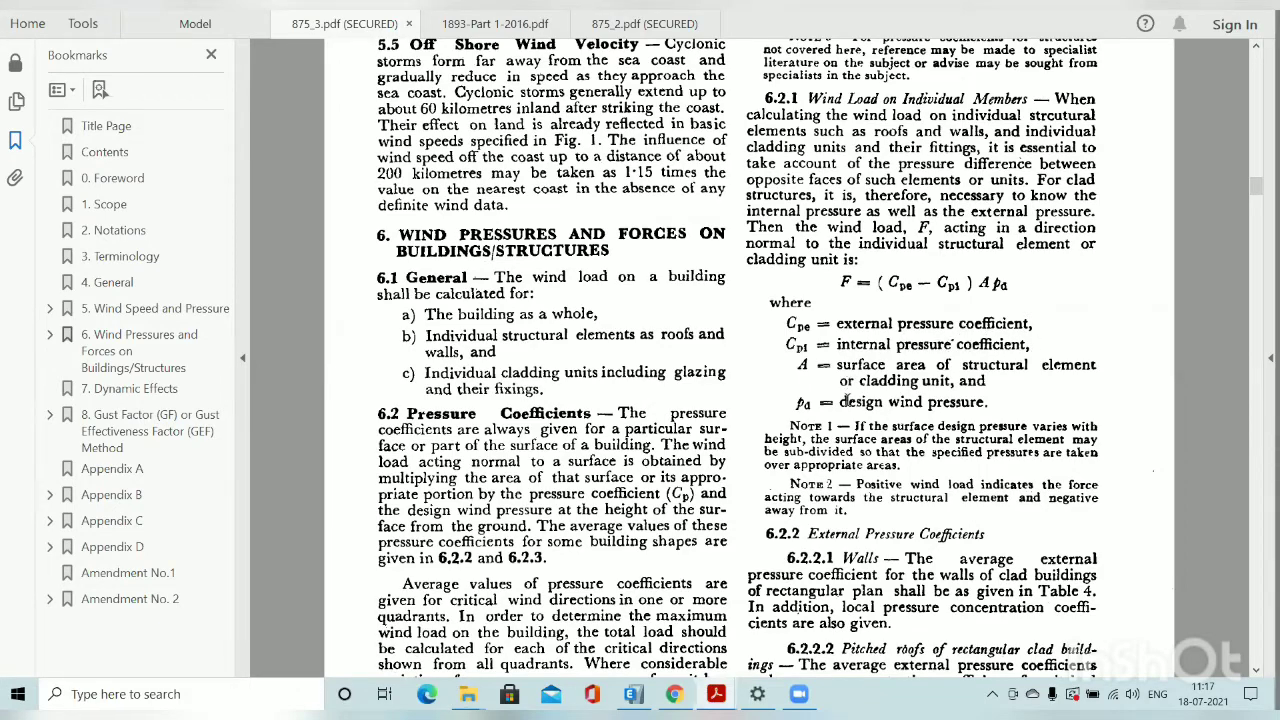
pyautogui.scroll(-5, 846, 410)
pyautogui.scroll(-5, 846, 412)
pyautogui.scroll(-1, 845, 428)
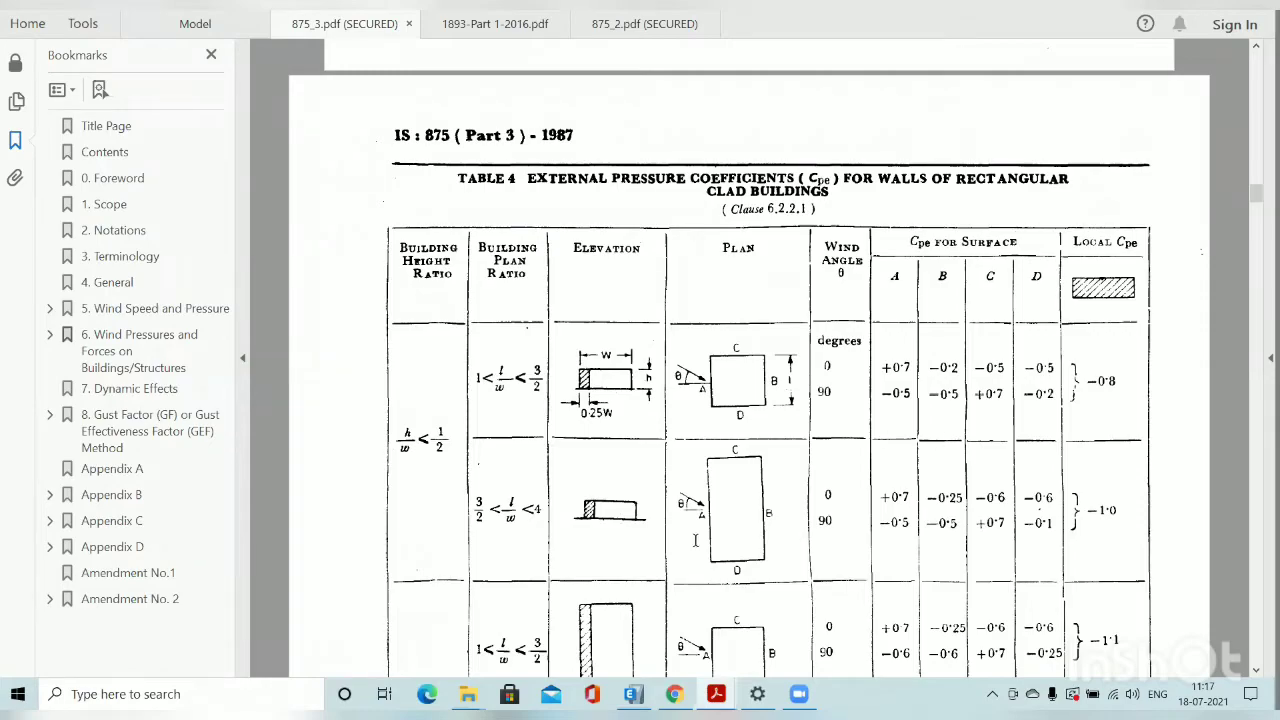
pyautogui.click(633, 694)
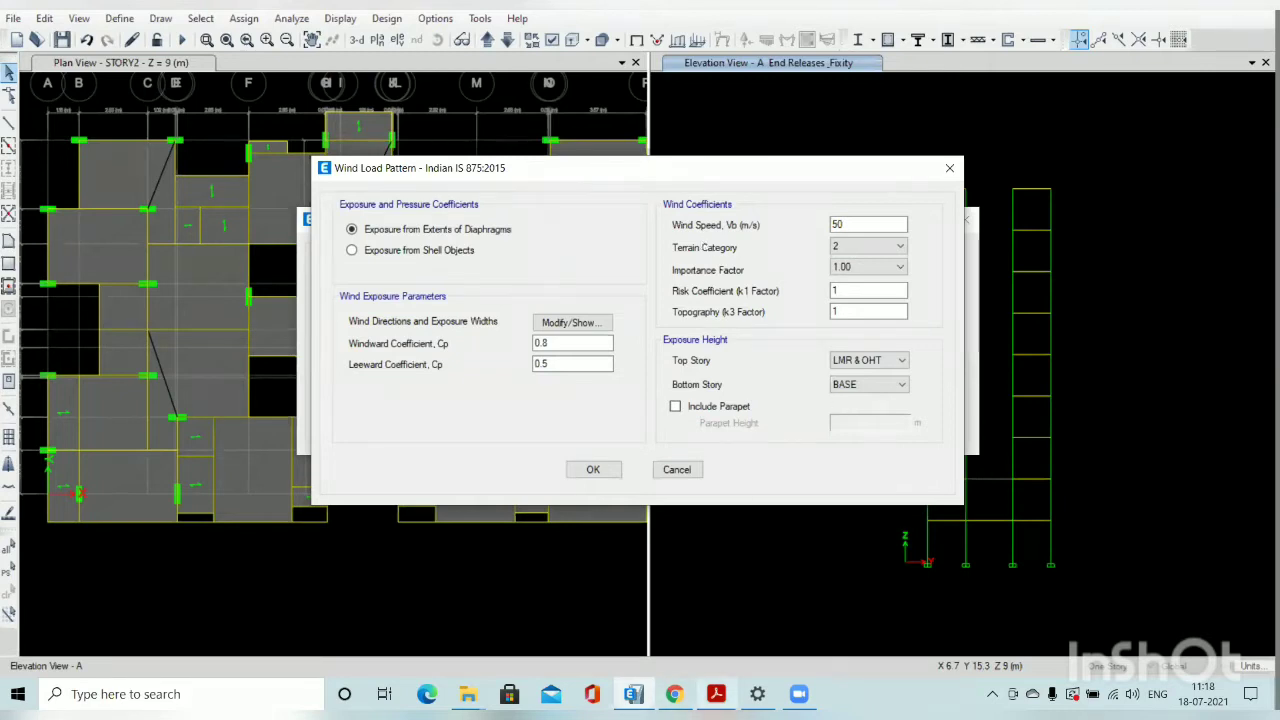
# Look up the Appendix A basic wind speed table for cities in 875_3.pdf, then return to ETABS
pyautogui.click(716, 694)
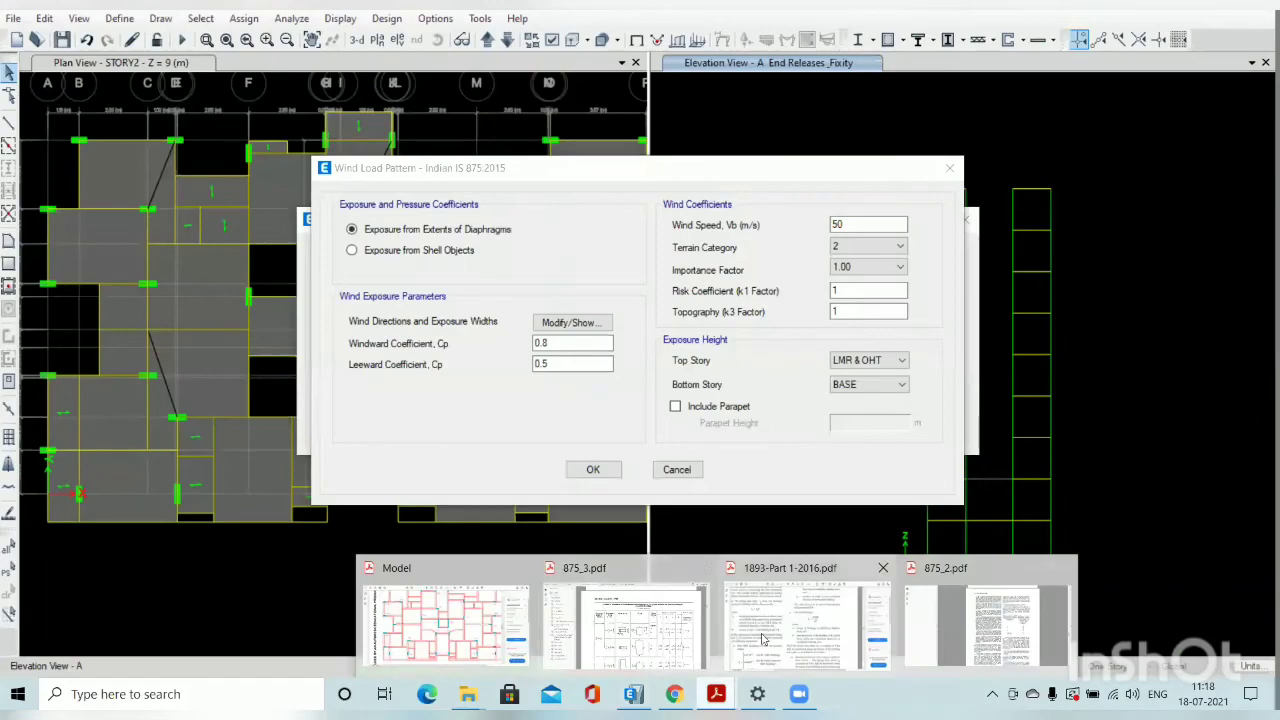
pyautogui.click(655, 632)
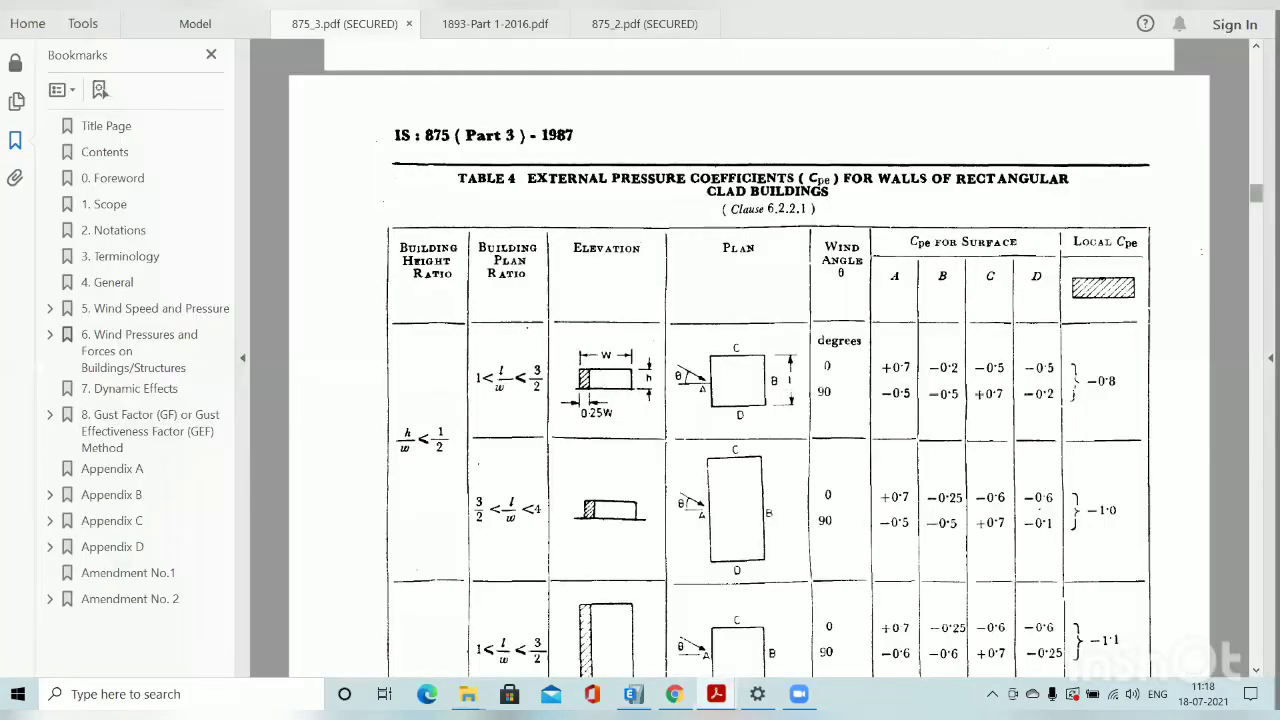
pyautogui.scroll(-10, 750, 400)
pyautogui.moveTo(1256, 241); pyautogui.dragTo(1234, 541)
pyautogui.scroll(-5, 707, 330)
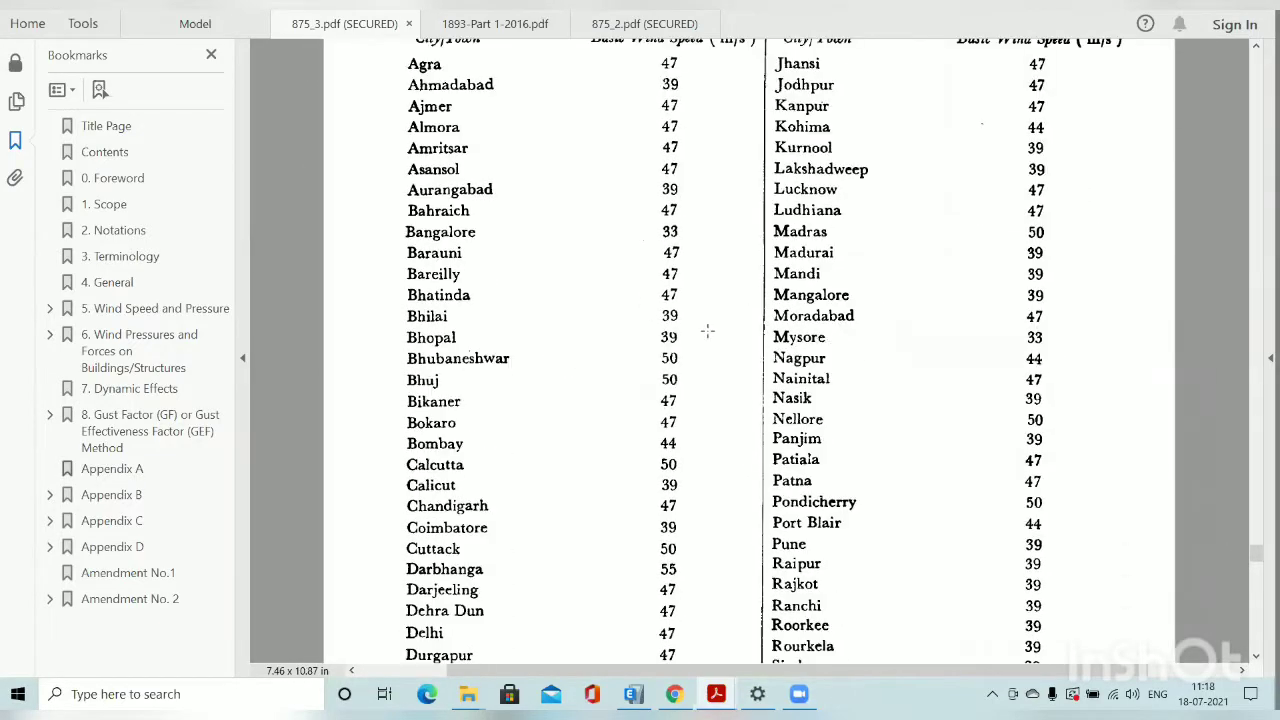
pyautogui.keyDown('ctrl'); pyautogui.scroll(-1, 652, 348); pyautogui.keyUp('ctrl')
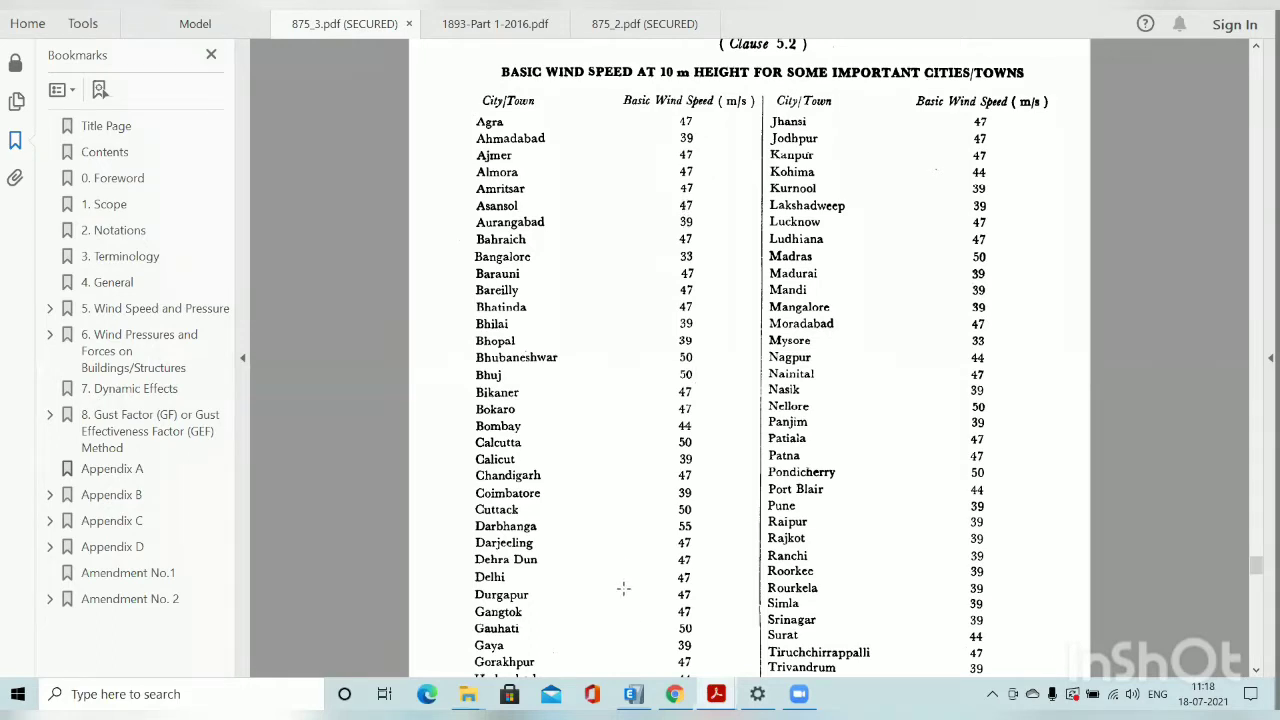
pyautogui.click(633, 694)
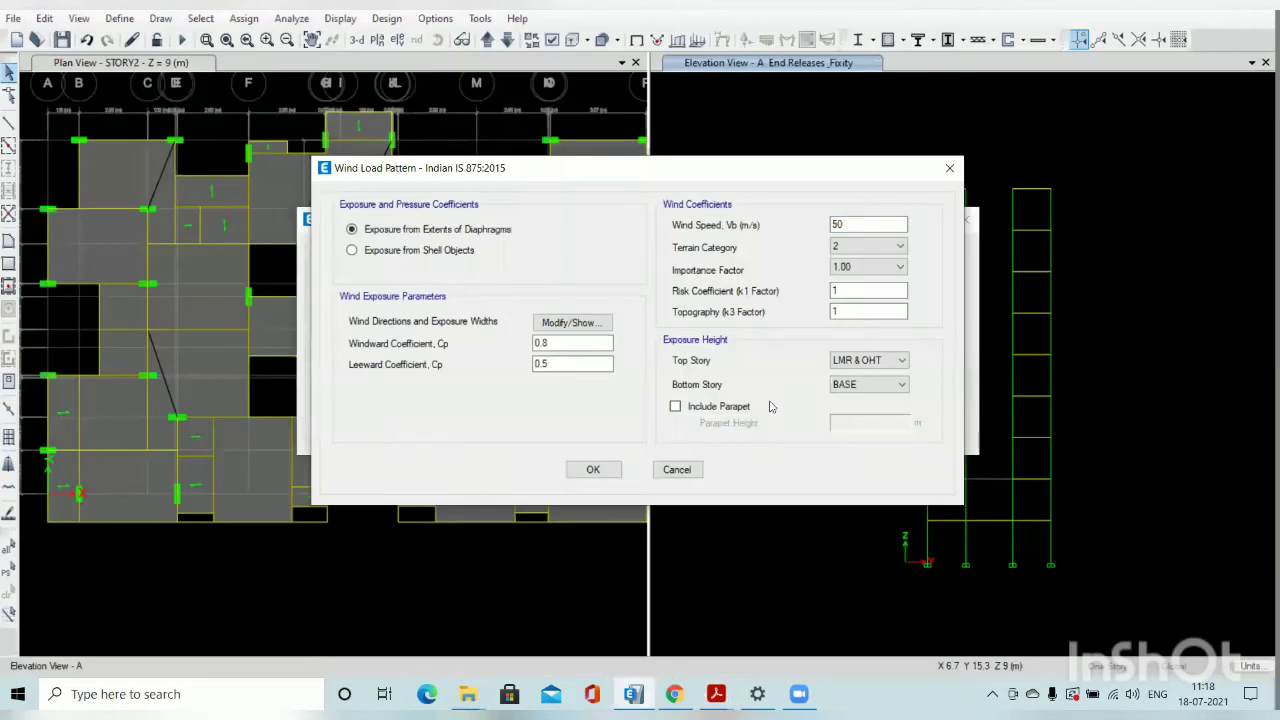
# Change WL-X's basic wind speed from 50 to 39 m/s, keeping terrain category 2
pyautogui.click(859, 224)
pyautogui.doubleClick(859, 224)
pyautogui.write('39')
pyautogui.click(865, 256)
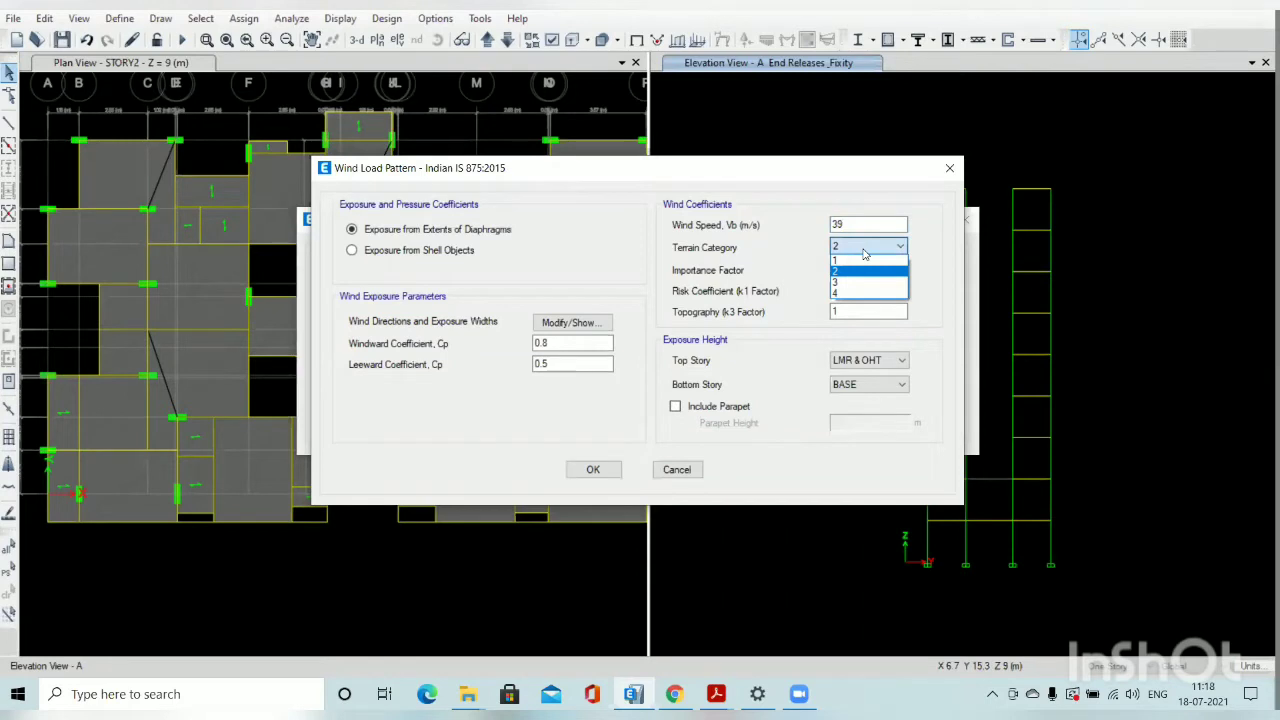
pyautogui.click(865, 254)
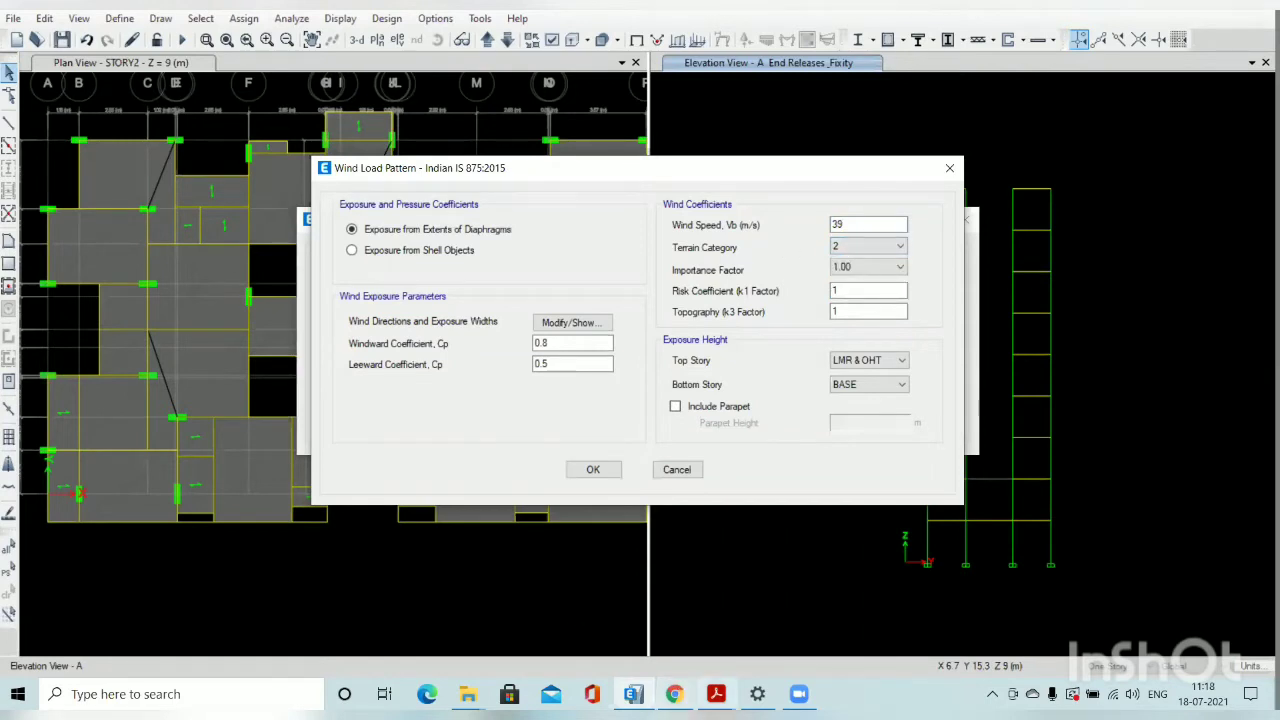
pyautogui.click(716, 694)
# Scroll 875_3.pdf back up to clauses 5.2–5.3 on wind speed and the terrain category definitions
pyautogui.click(637, 651)
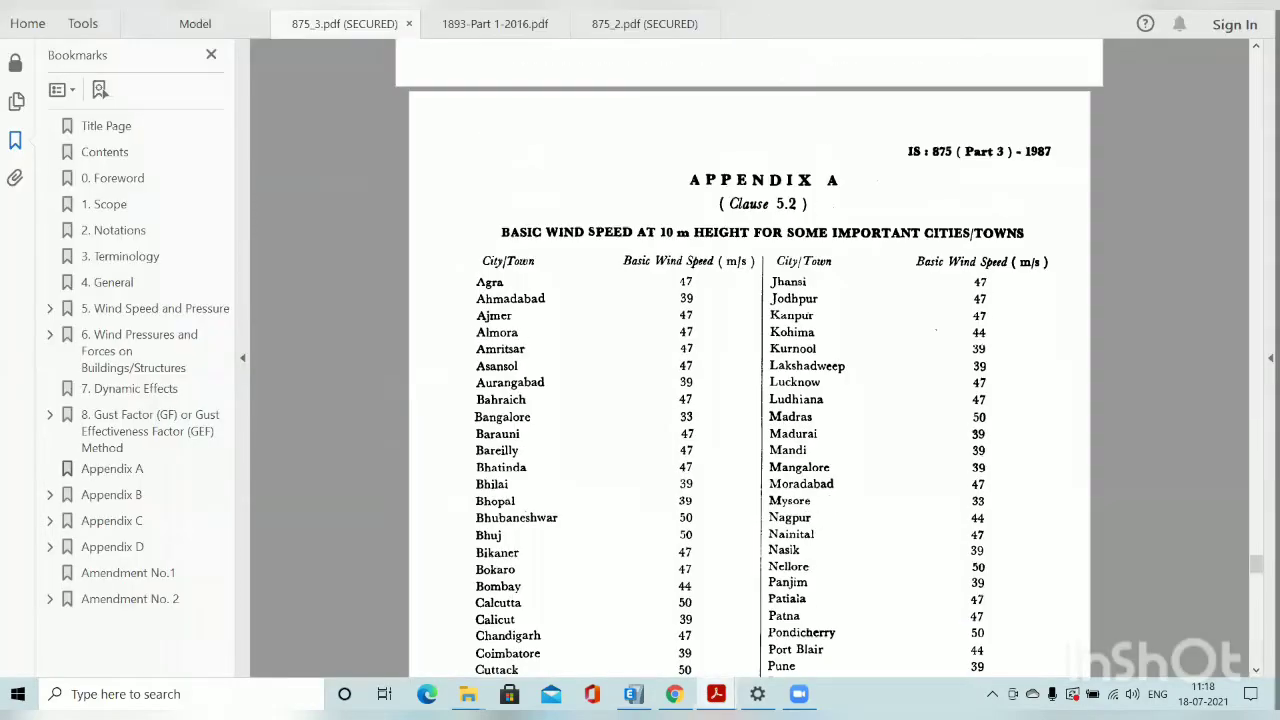
pyautogui.scroll(20, 382, 236)
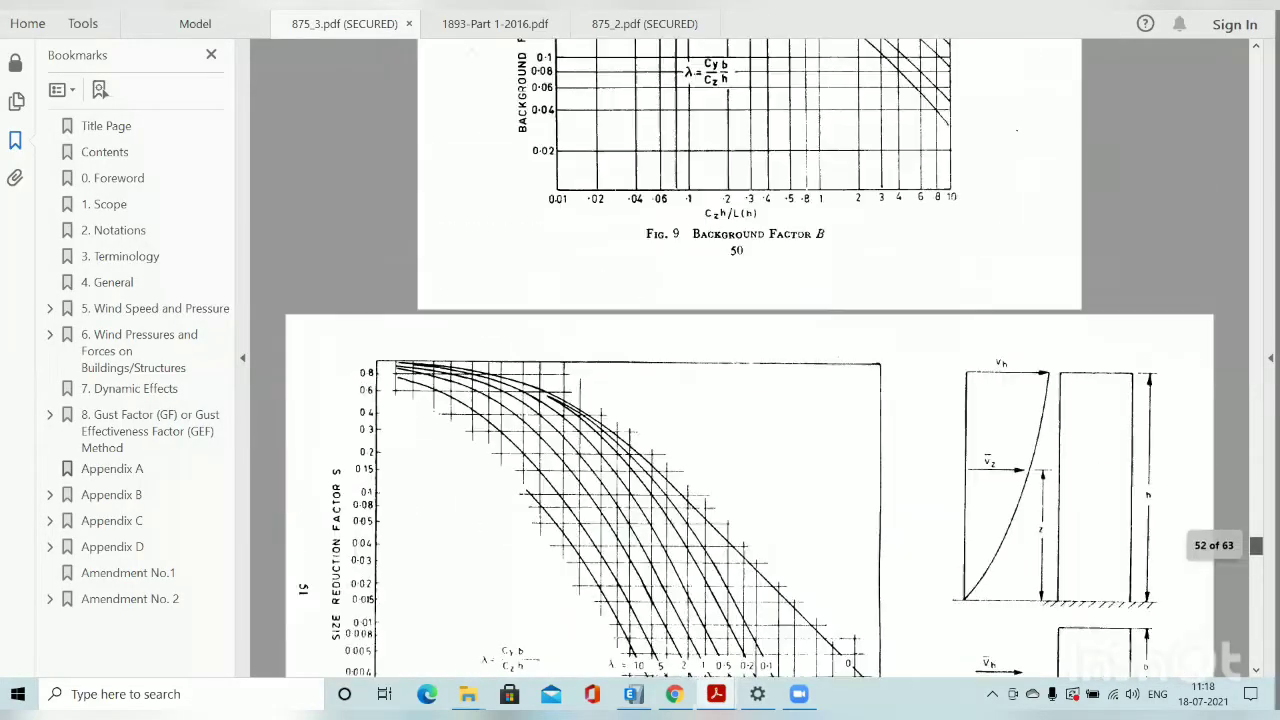
pyautogui.scroll(10, 382, 236)
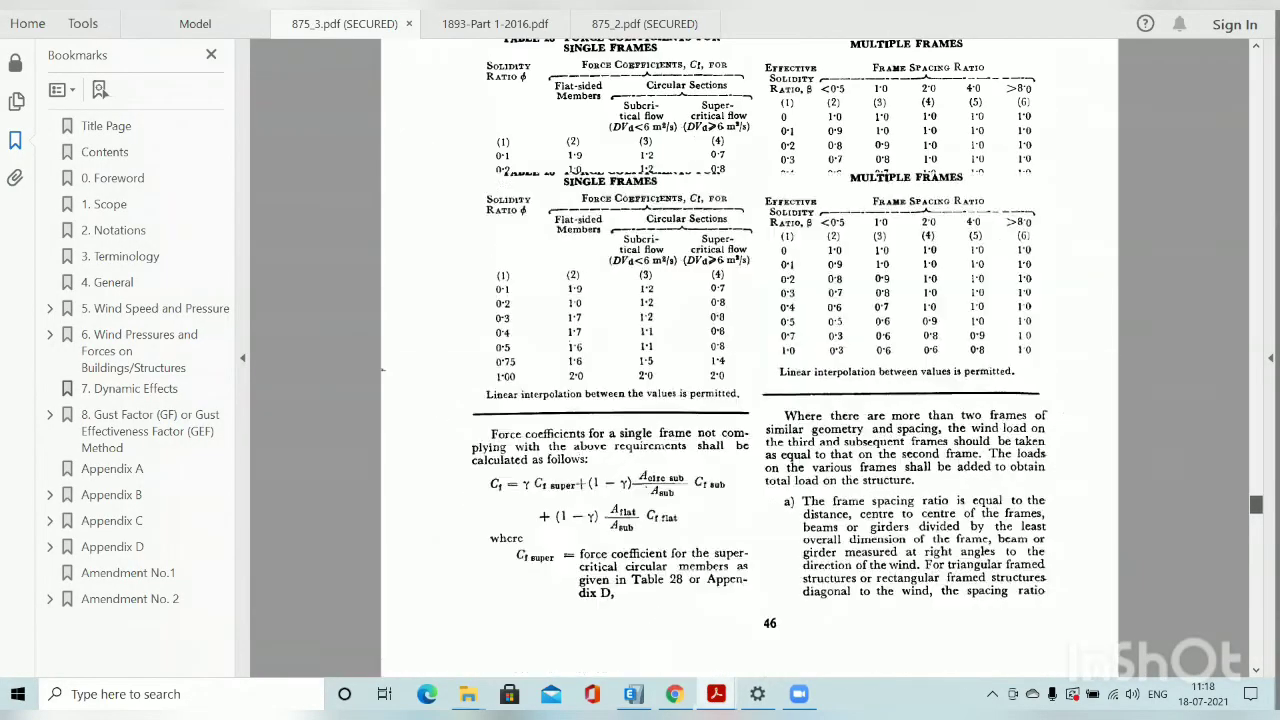
pyautogui.scroll(20, 740, 360)
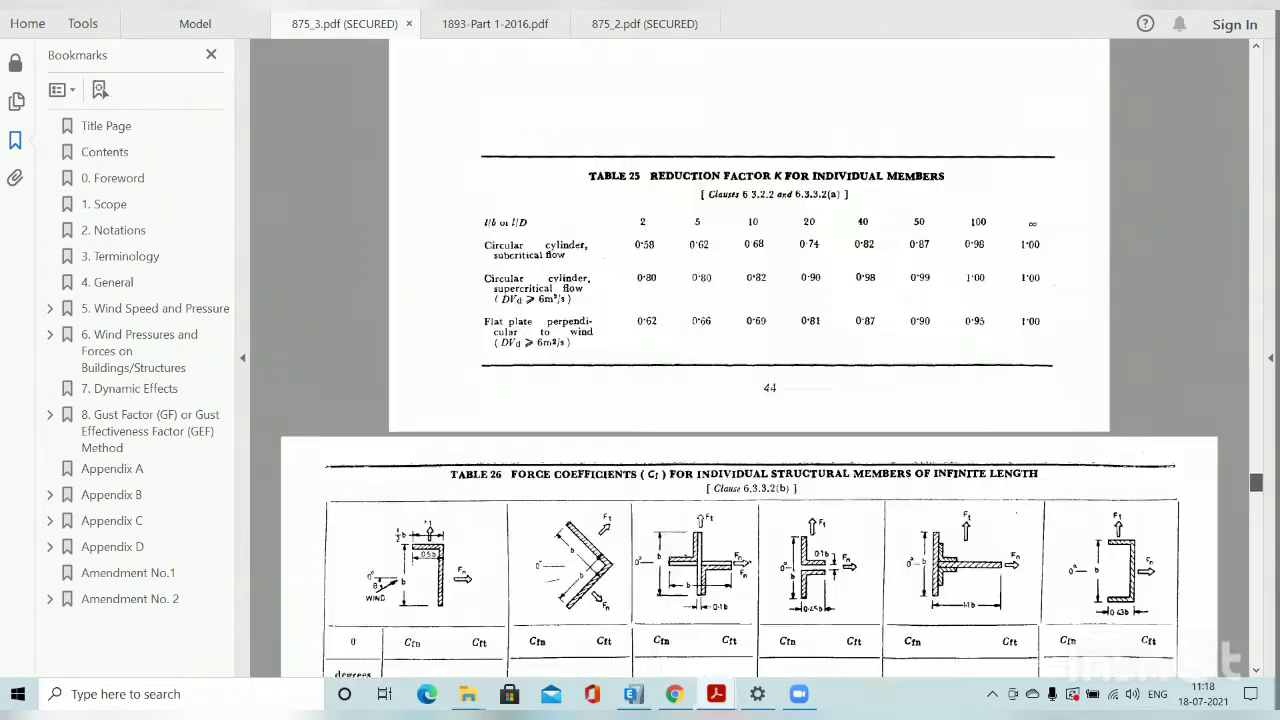
pyautogui.scroll(15, 740, 360)
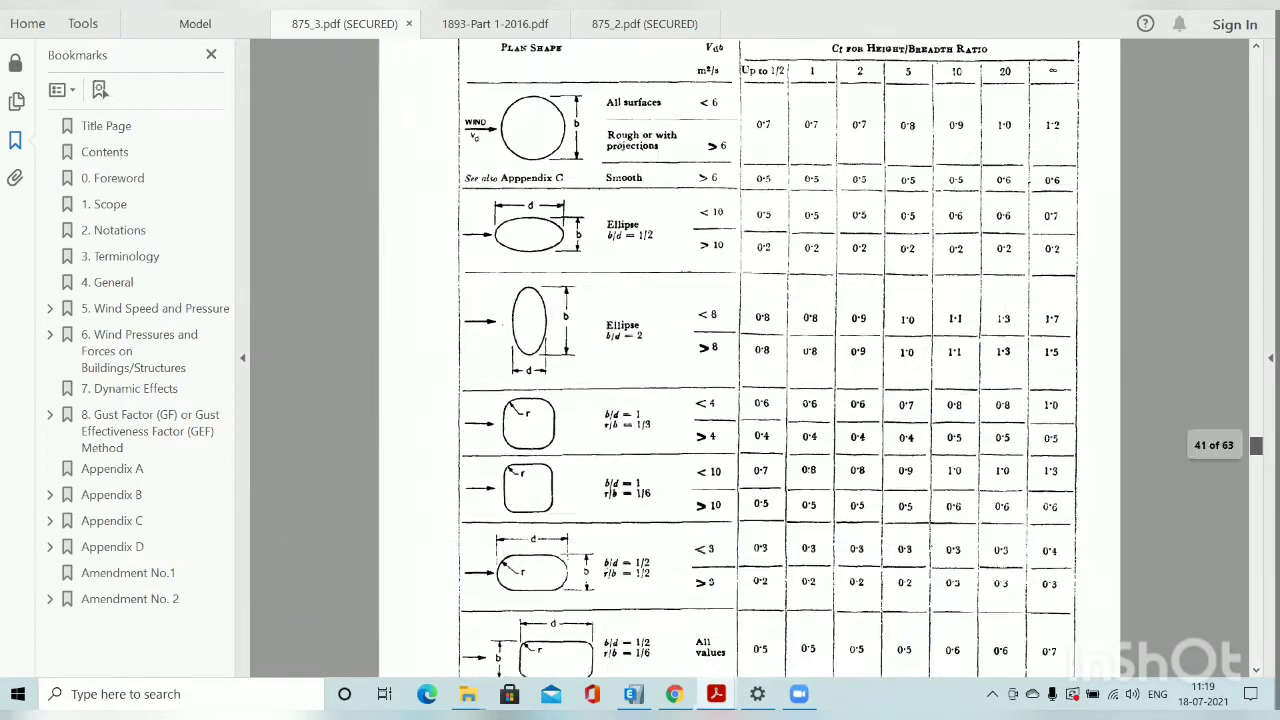
pyautogui.moveTo(1256, 430); pyautogui.dragTo(1238, 279)
pyautogui.moveTo(1237, 272); pyautogui.dragTo(1224, 185)
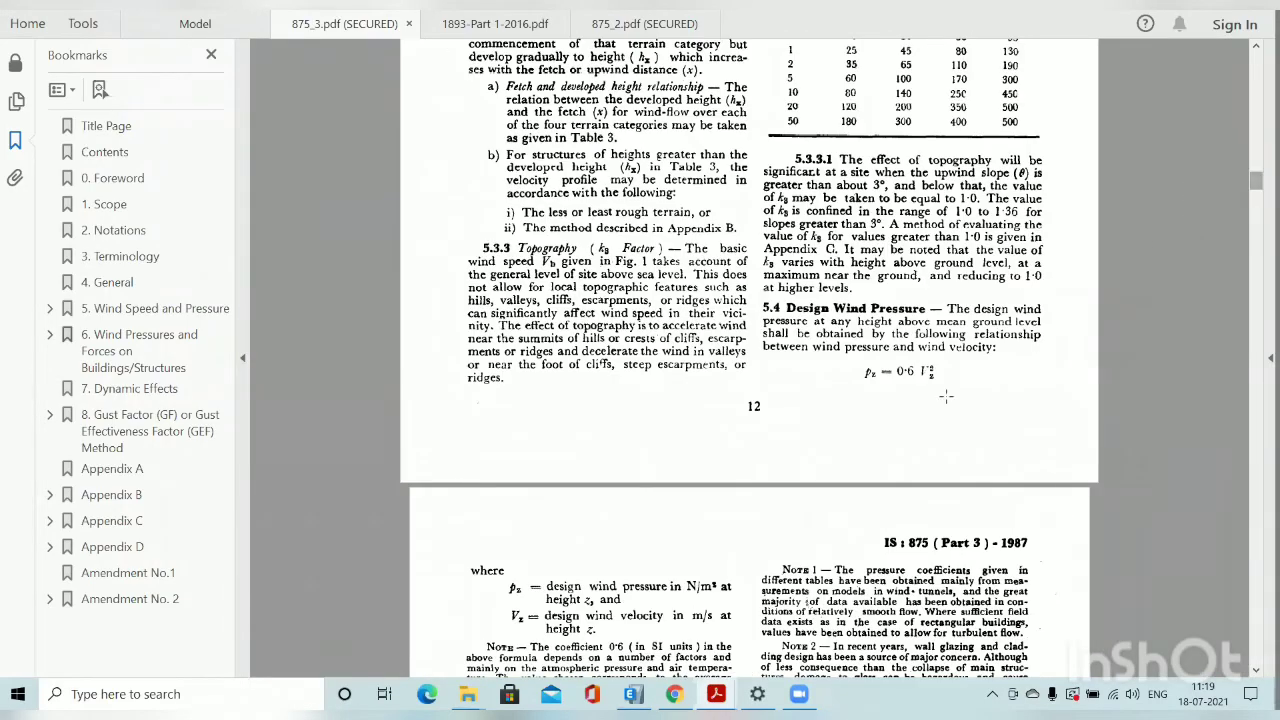
pyautogui.scroll(3, 945, 395)
pyautogui.scroll(-6, 945, 397)
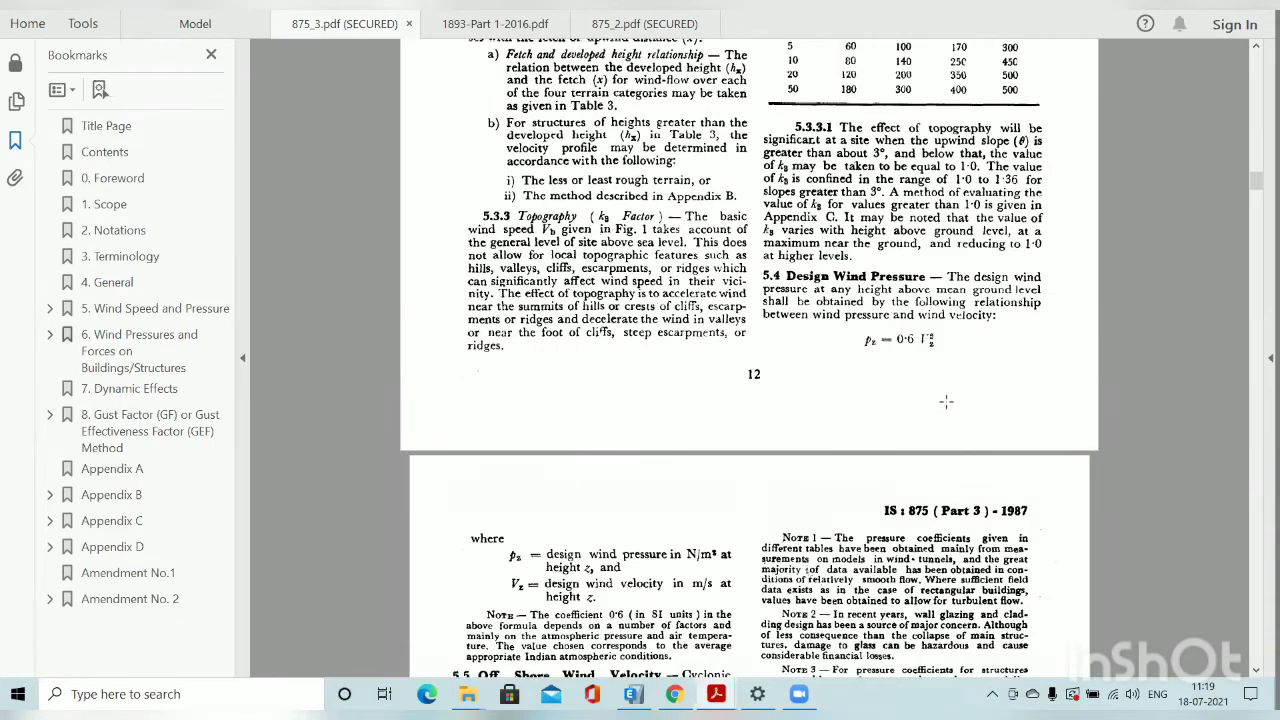
pyautogui.scroll(18, 945, 400)
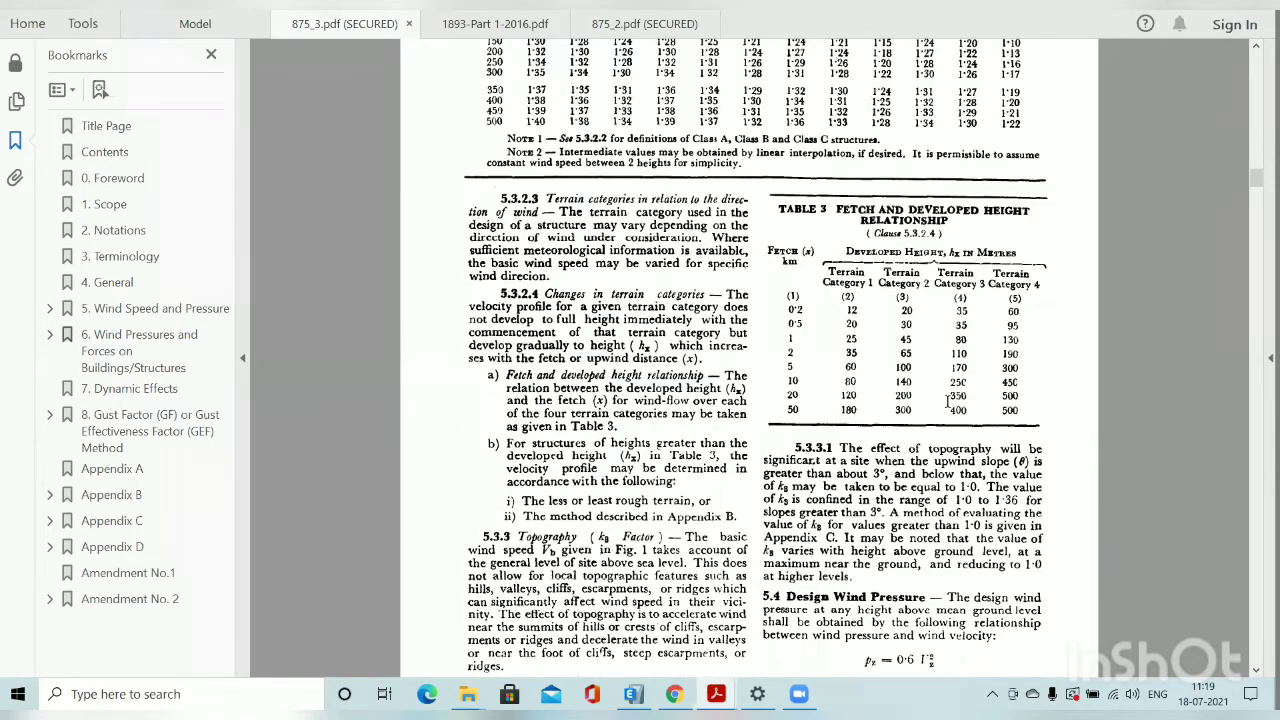
pyautogui.scroll(20, 946, 400)
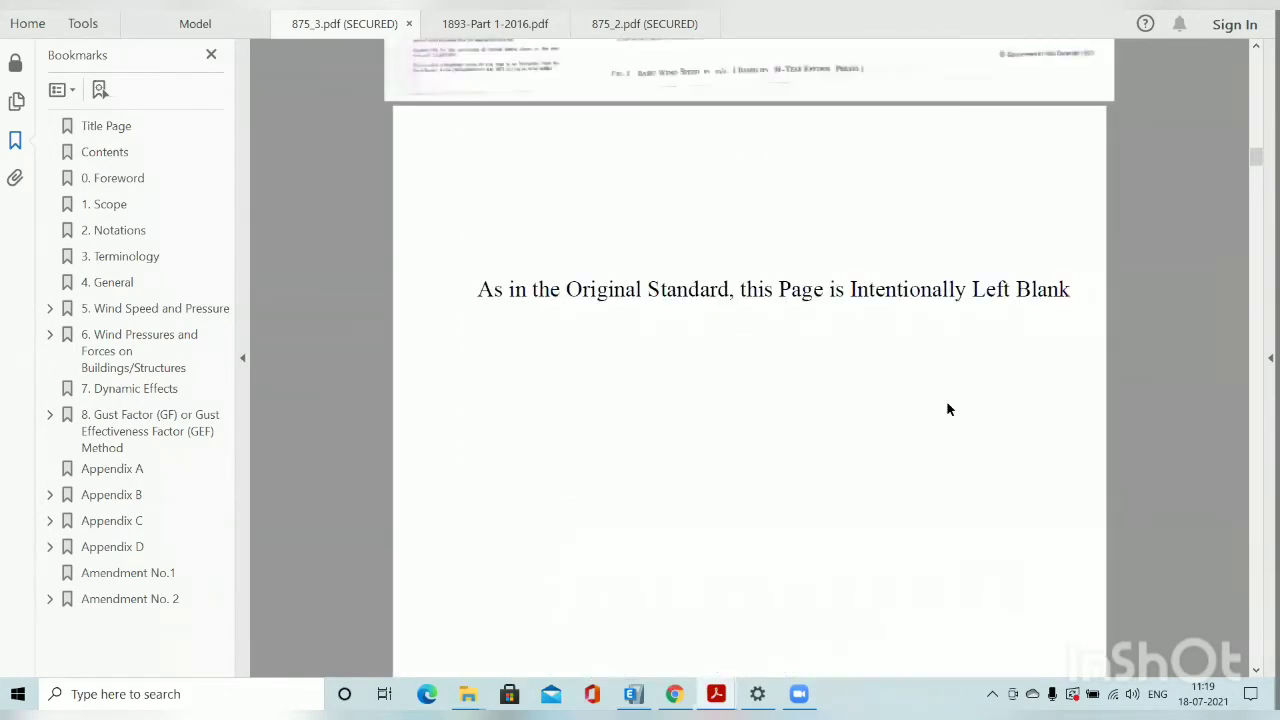
pyautogui.scroll(8, 946, 401)
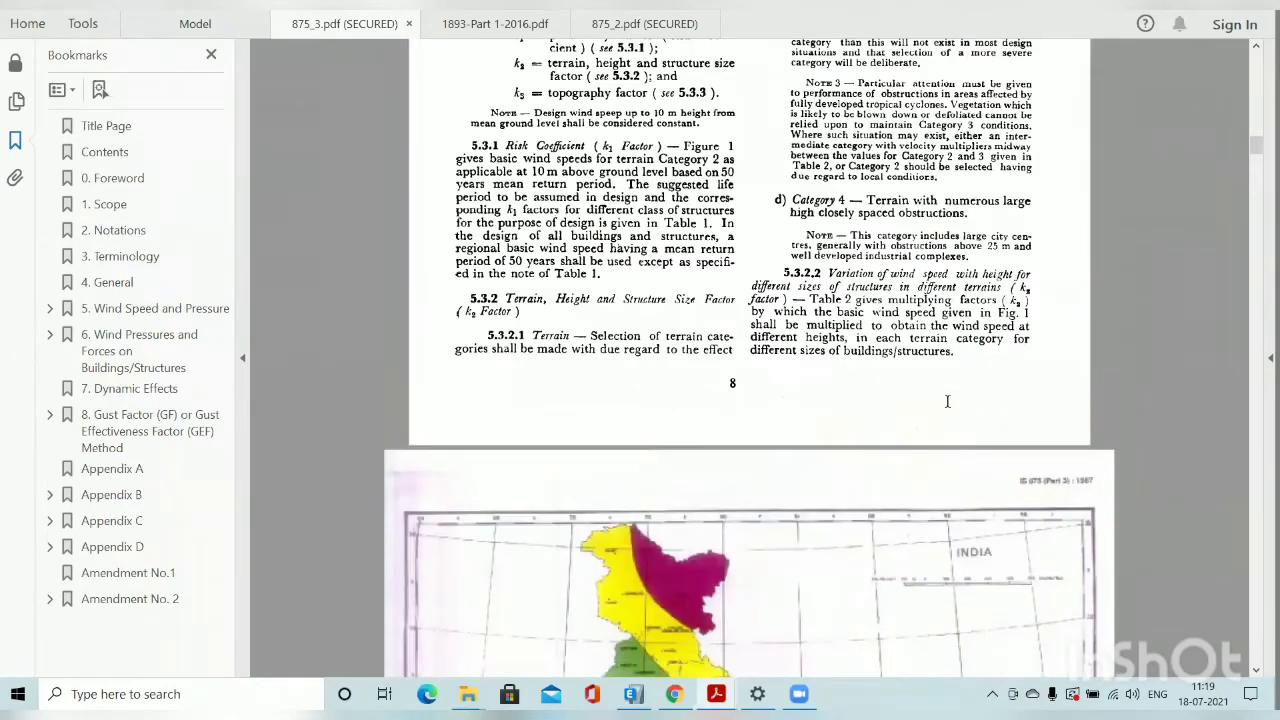
pyautogui.scroll(4, 946, 401)
pyautogui.scroll(3, 947, 400)
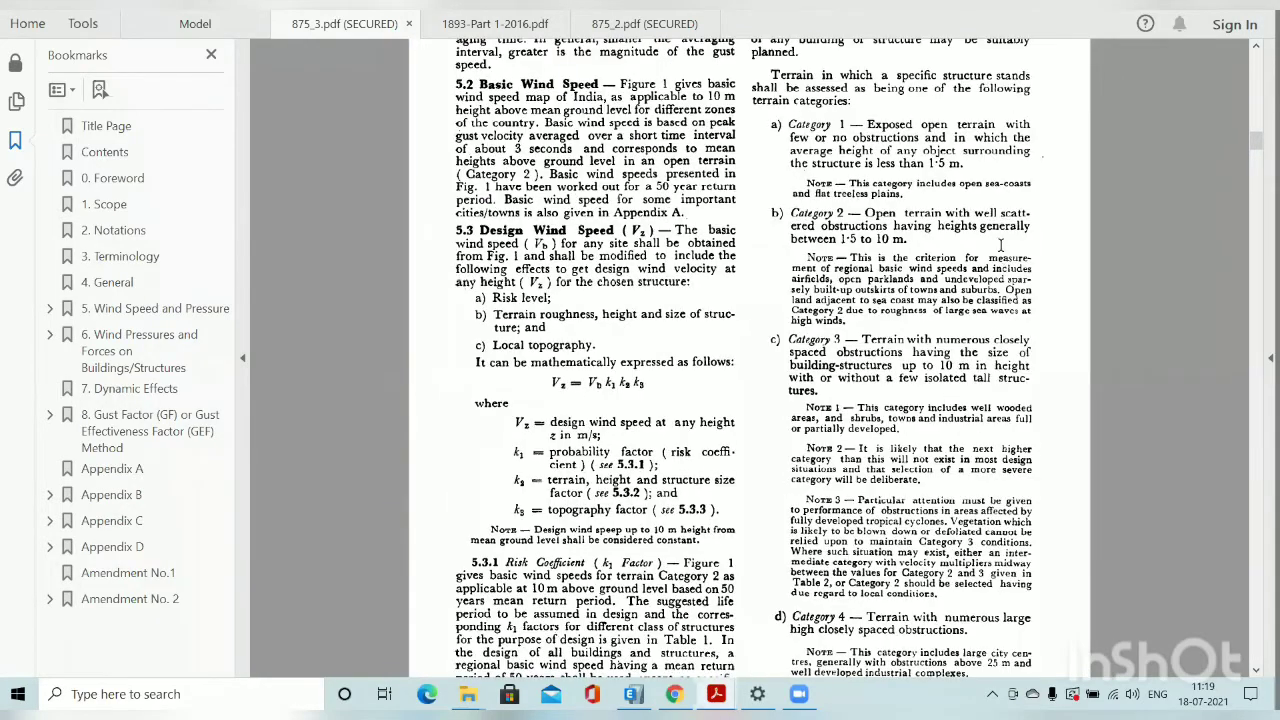
pyautogui.keyDown('ctrl'); pyautogui.scroll(1, 960, 142); pyautogui.keyUp('ctrl')
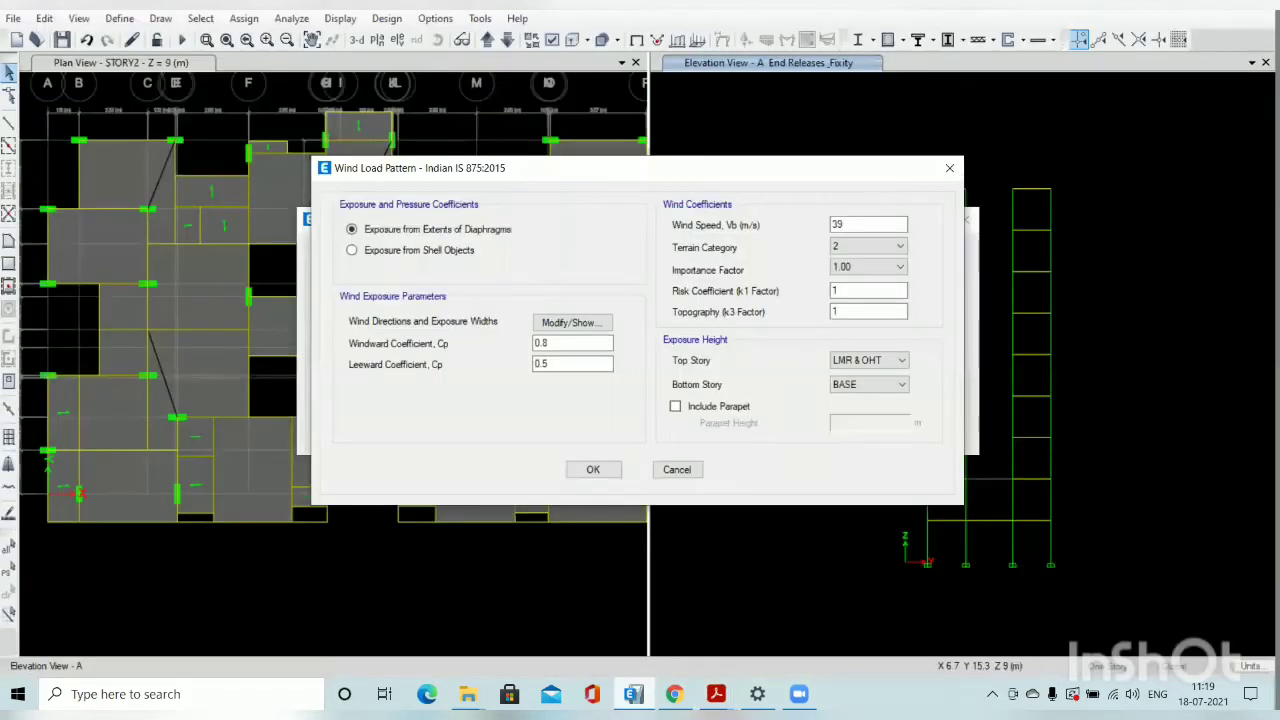
# Keep WL-X at terrain category 2 and importance factor 1.00
pyautogui.click(868, 247)
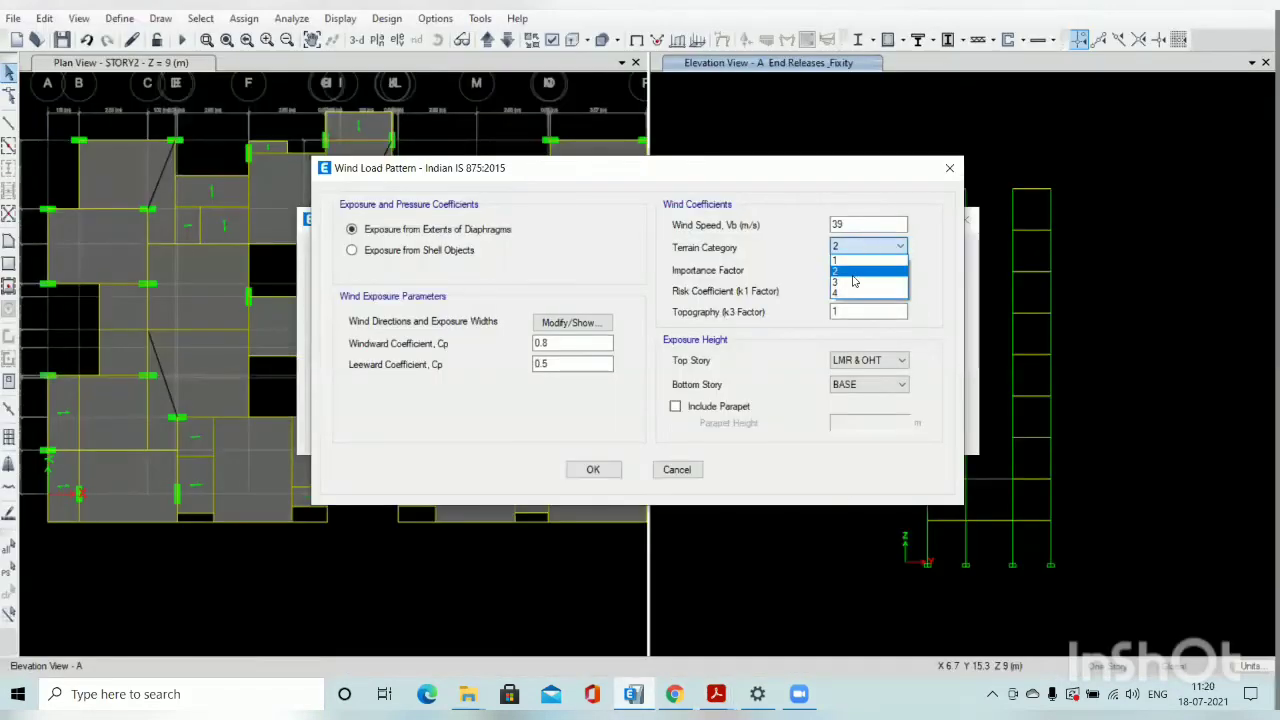
pyautogui.click(853, 279)
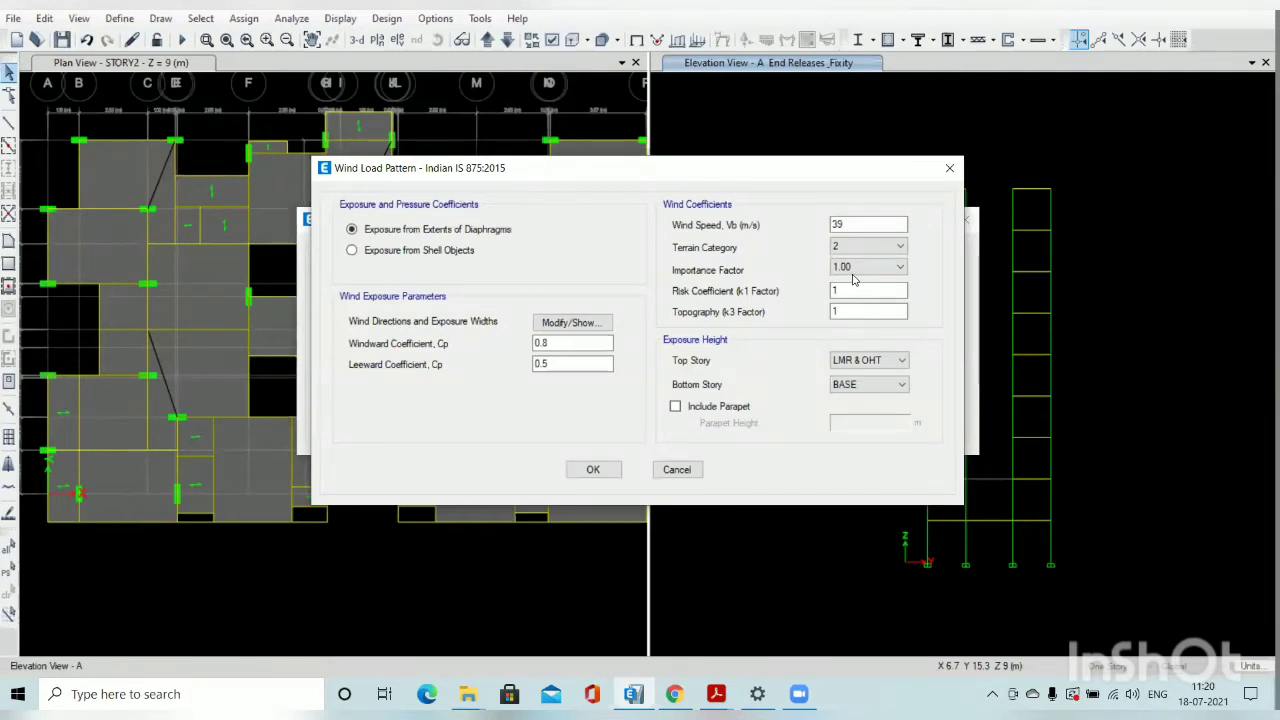
pyautogui.click(854, 268)
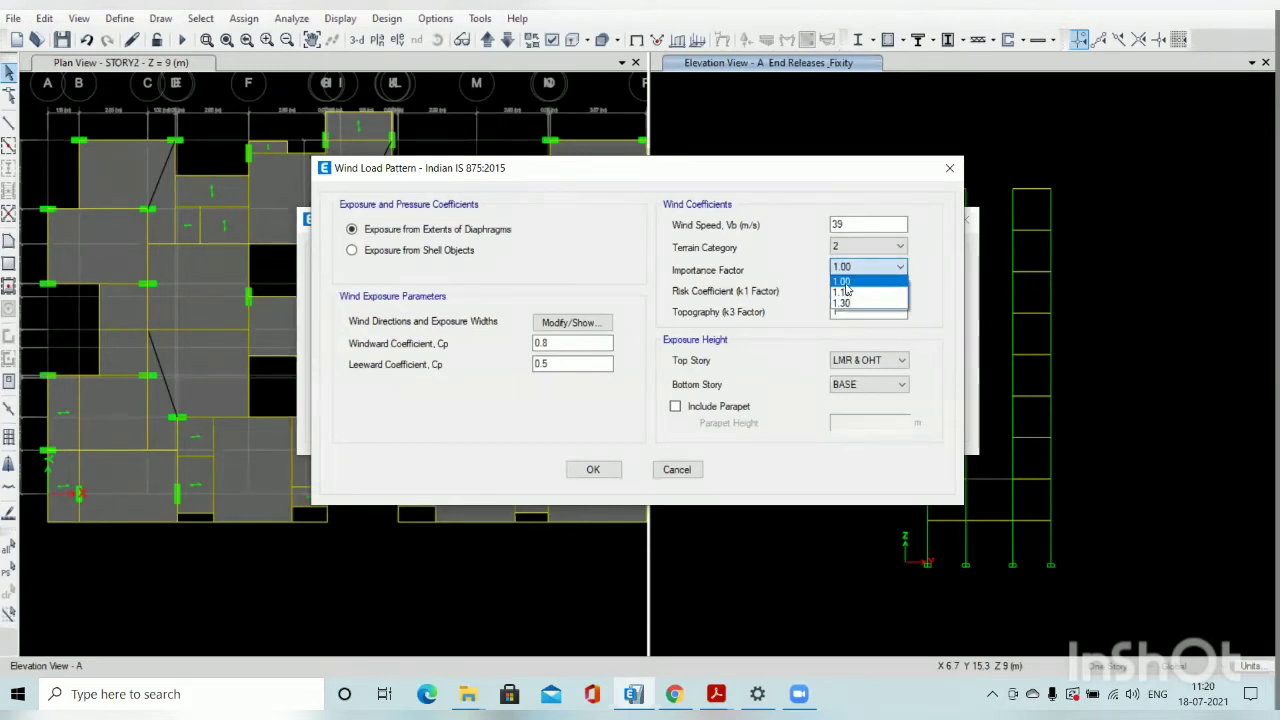
pyautogui.click(846, 284)
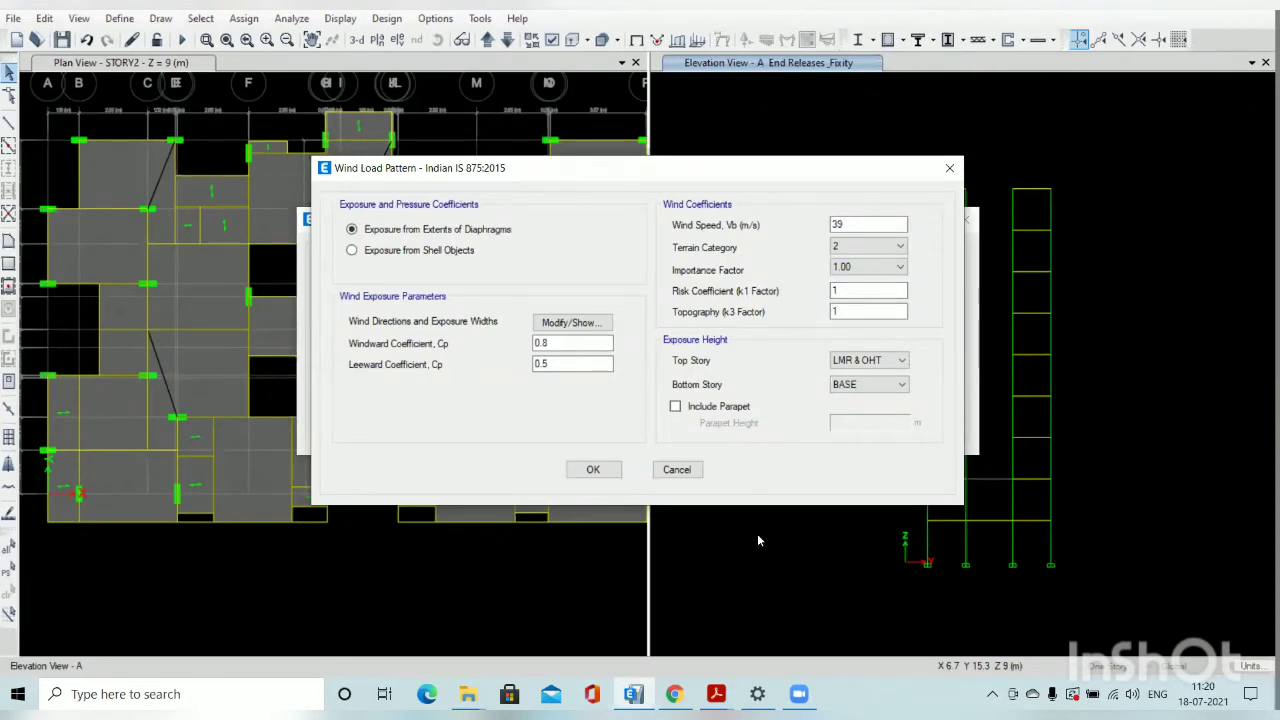
pyautogui.click(716, 694)
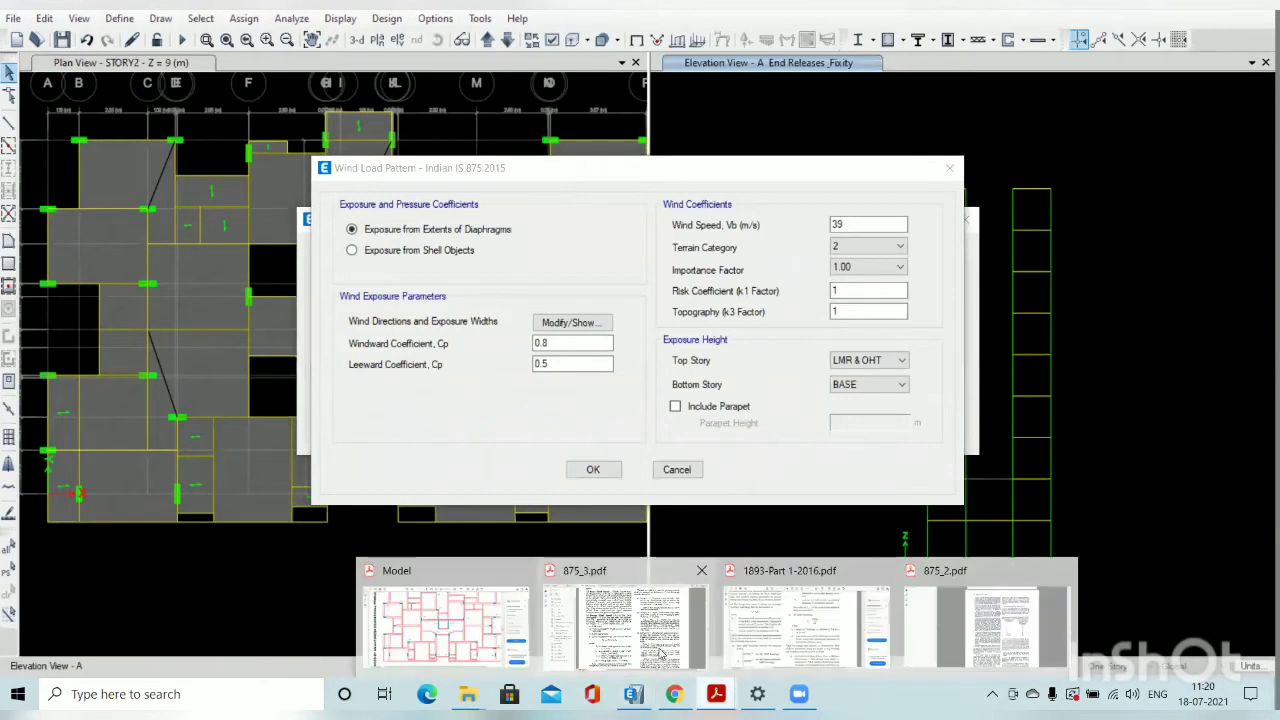
# Check the Table 1 risk coefficient k1 for 39 m/s in 875_3.pdf, then return to ETABS
pyautogui.click(625, 615)
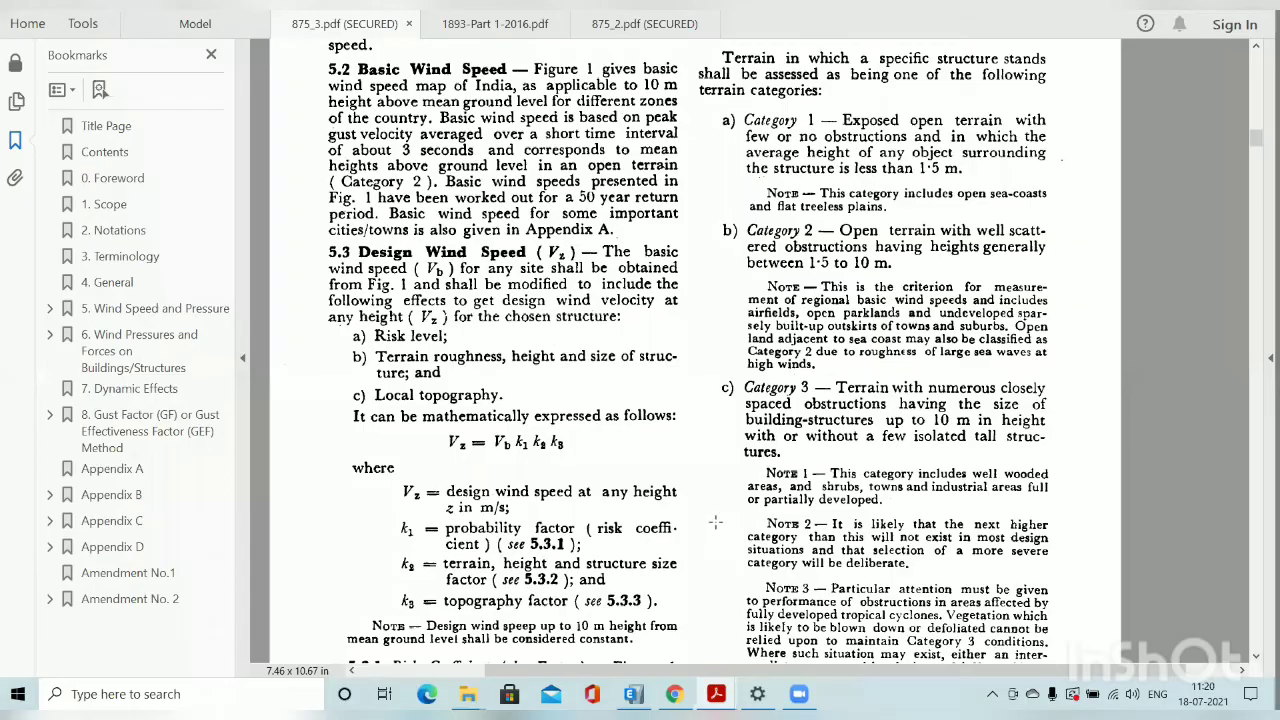
pyautogui.scroll(-5, 719, 502)
pyautogui.scroll(-10, 719, 502)
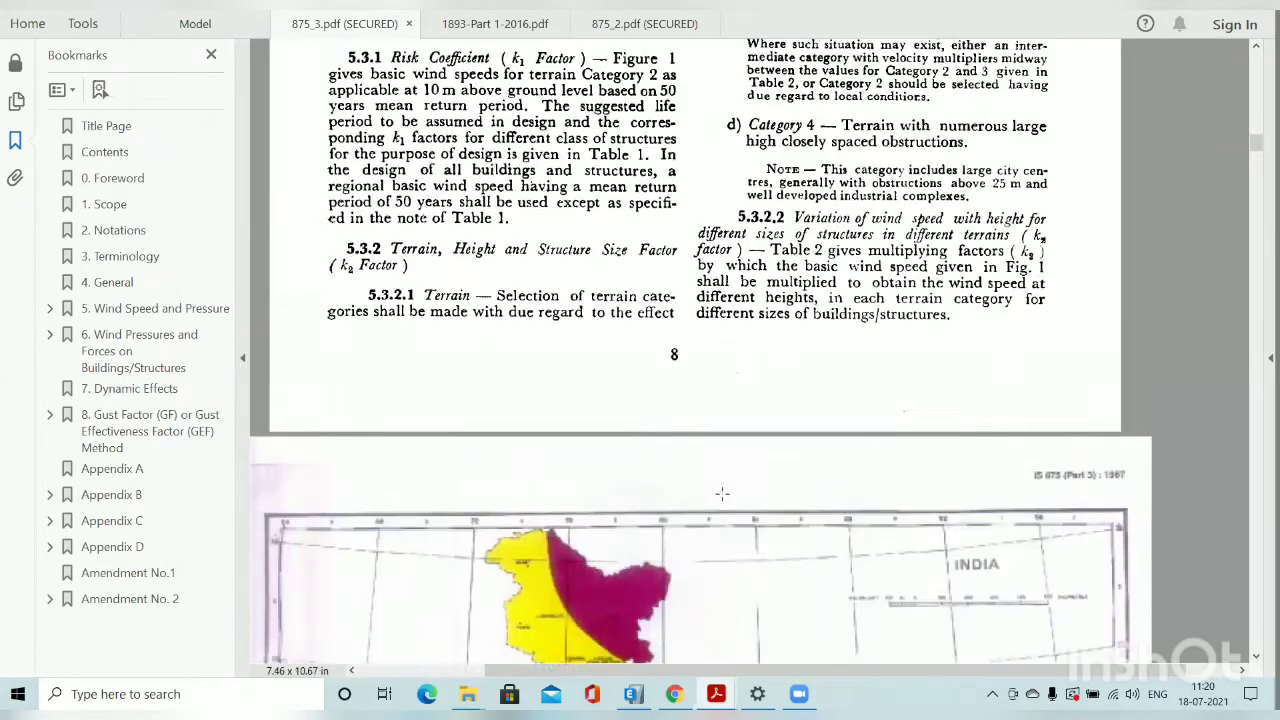
pyautogui.scroll(-10, 724, 500)
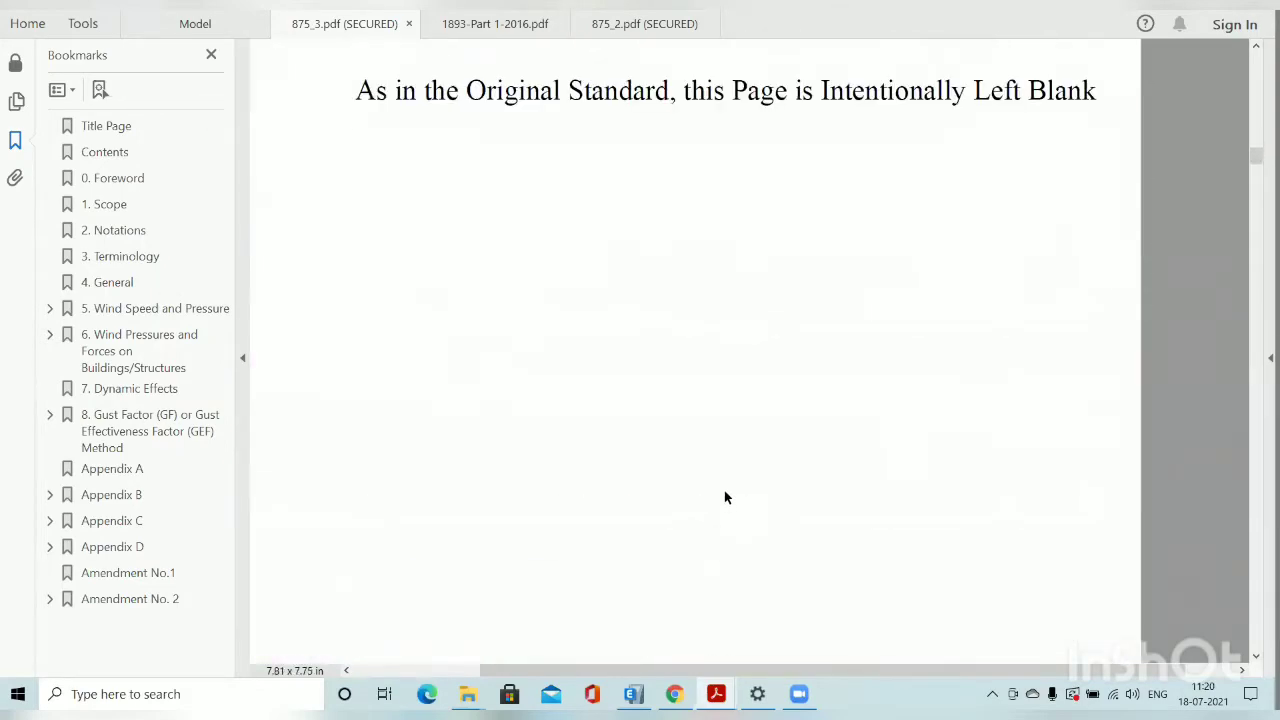
pyautogui.scroll(-3, 726, 487)
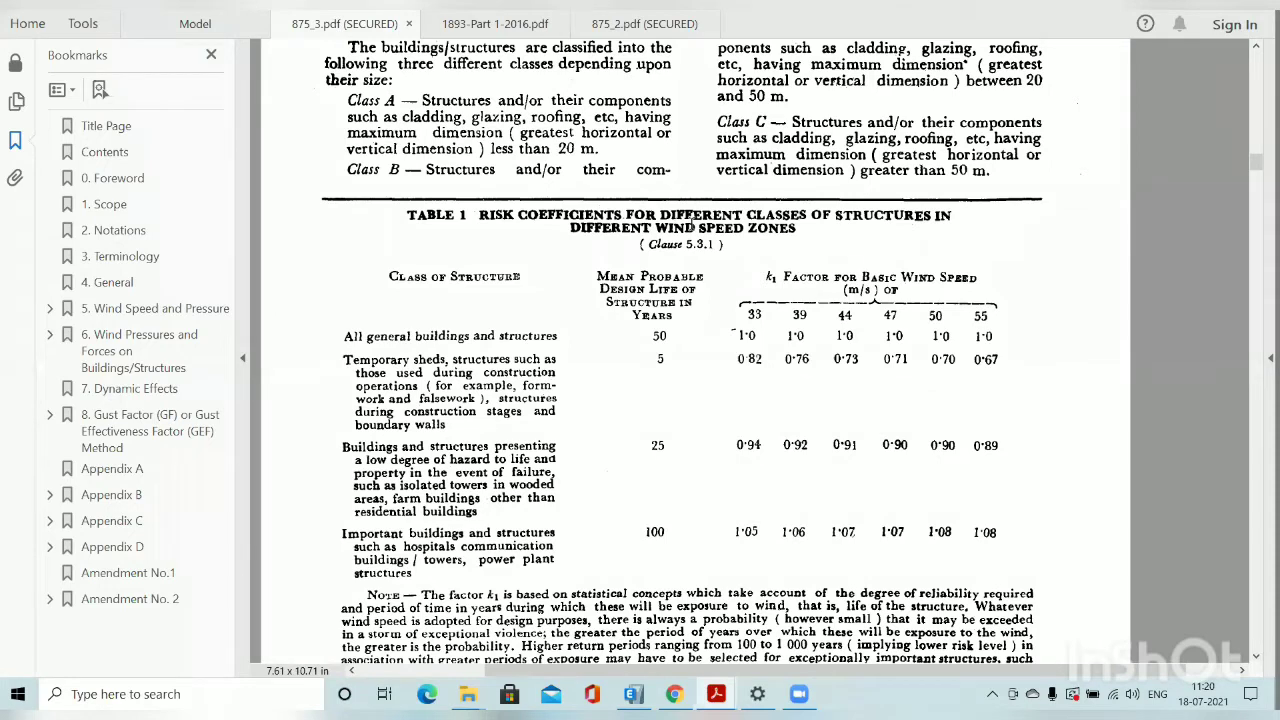
pyautogui.scroll(-1, 690, 222)
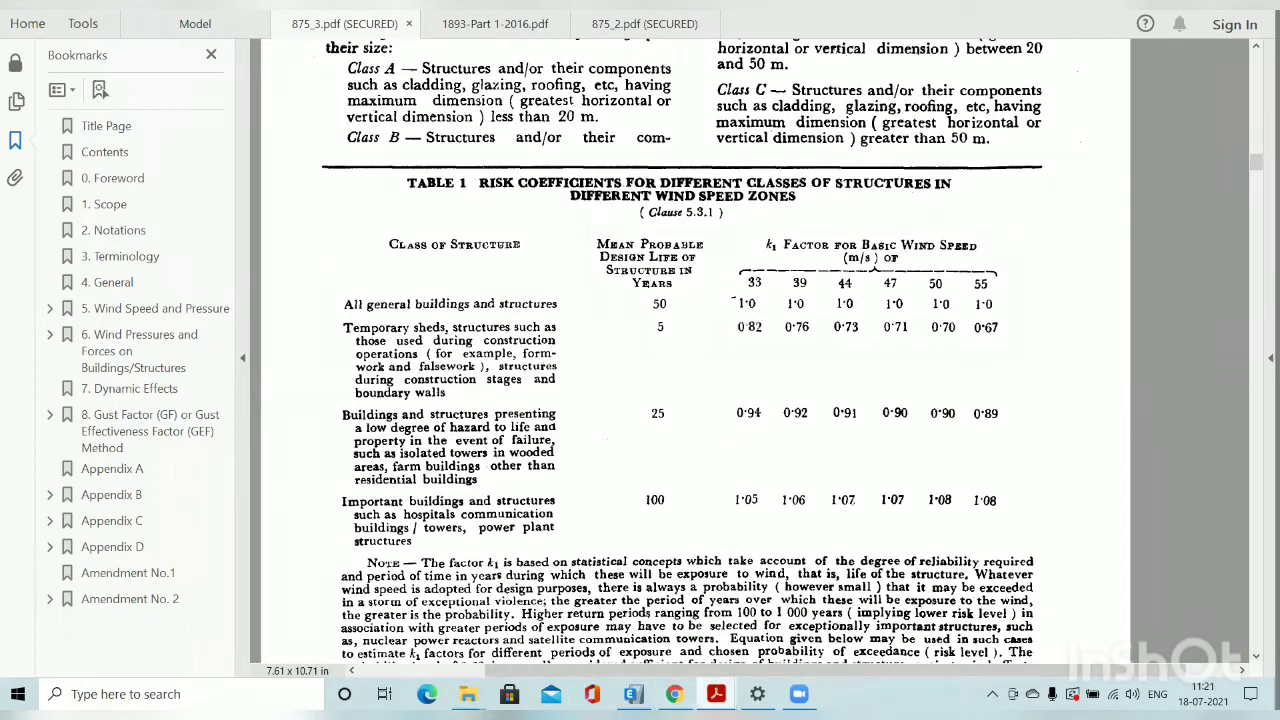
pyautogui.click(633, 694)
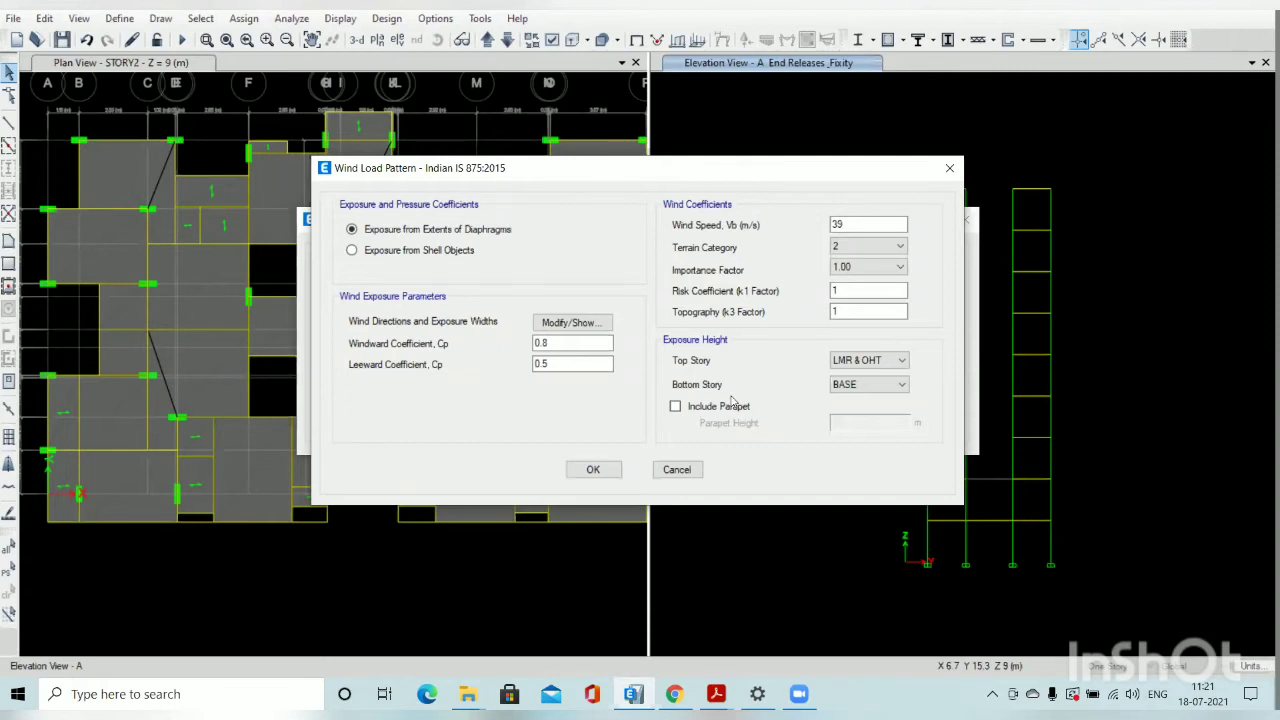
# Set WL-X exposure from GROUND to TERRACE, include a 1.2 m parapet, and confirm
pyautogui.click(853, 386)
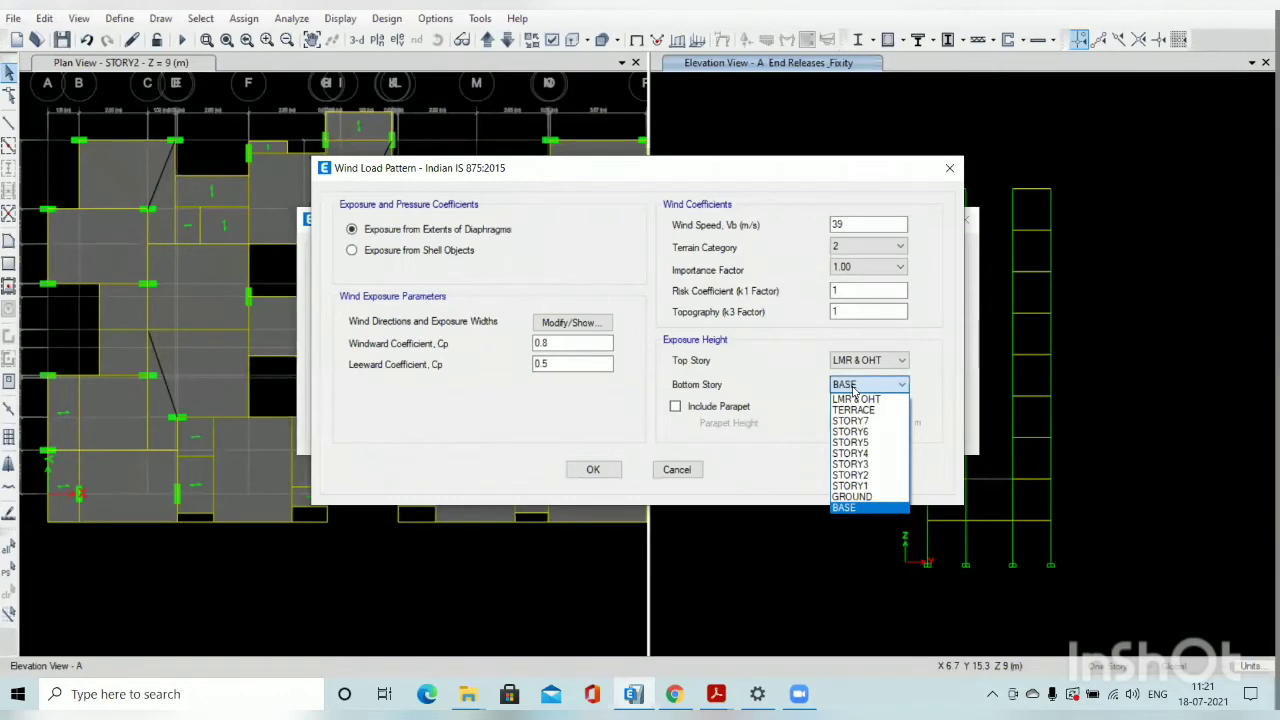
pyautogui.click(852, 494)
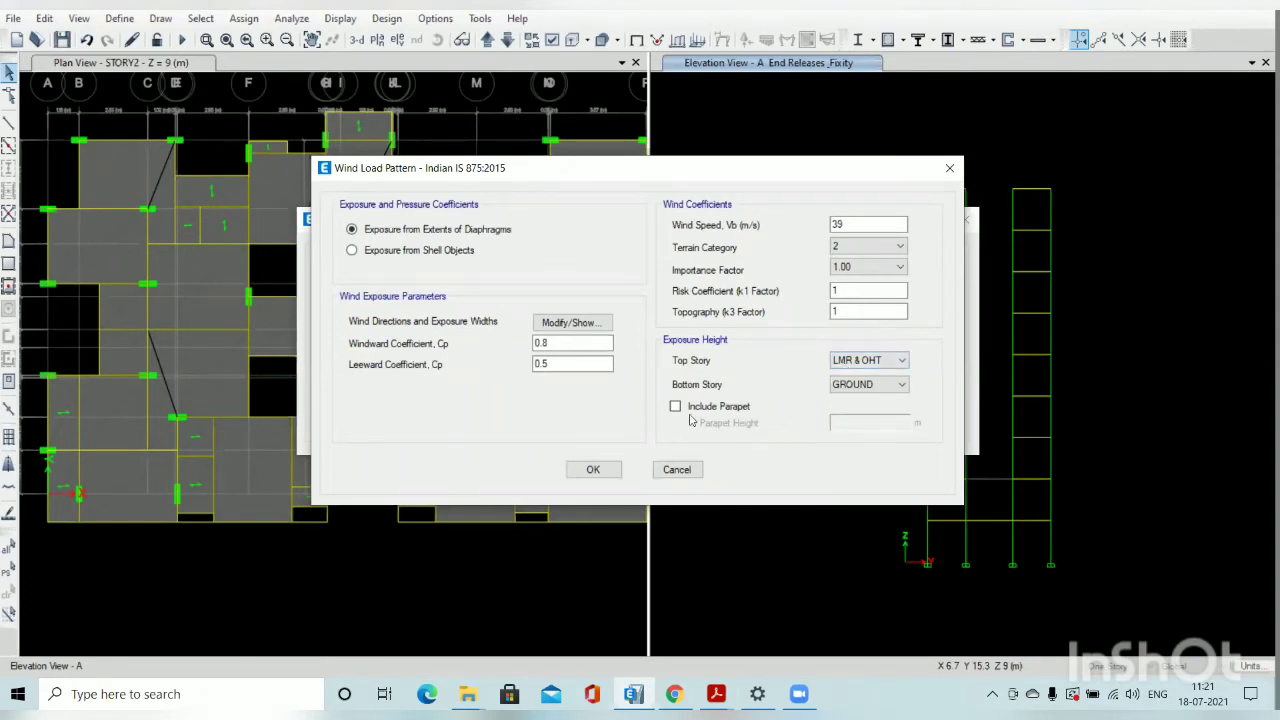
pyautogui.click(856, 360)
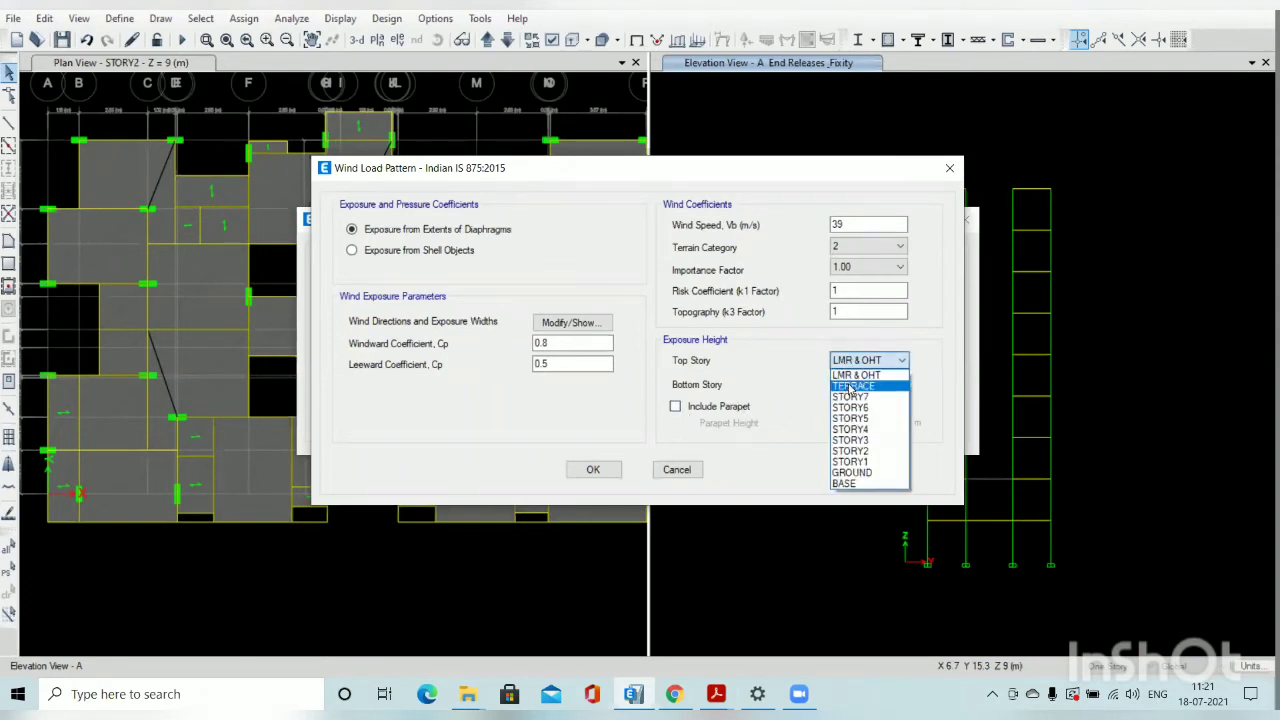
pyautogui.click(846, 388)
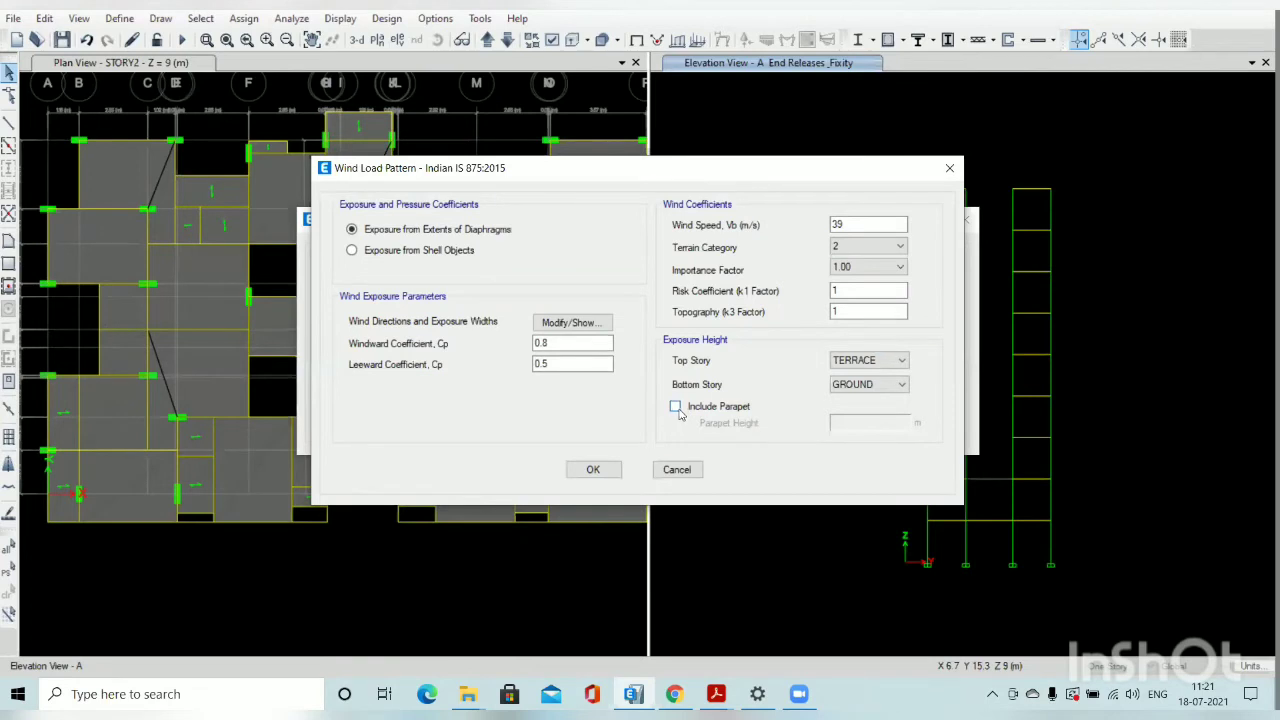
pyautogui.click(676, 407)
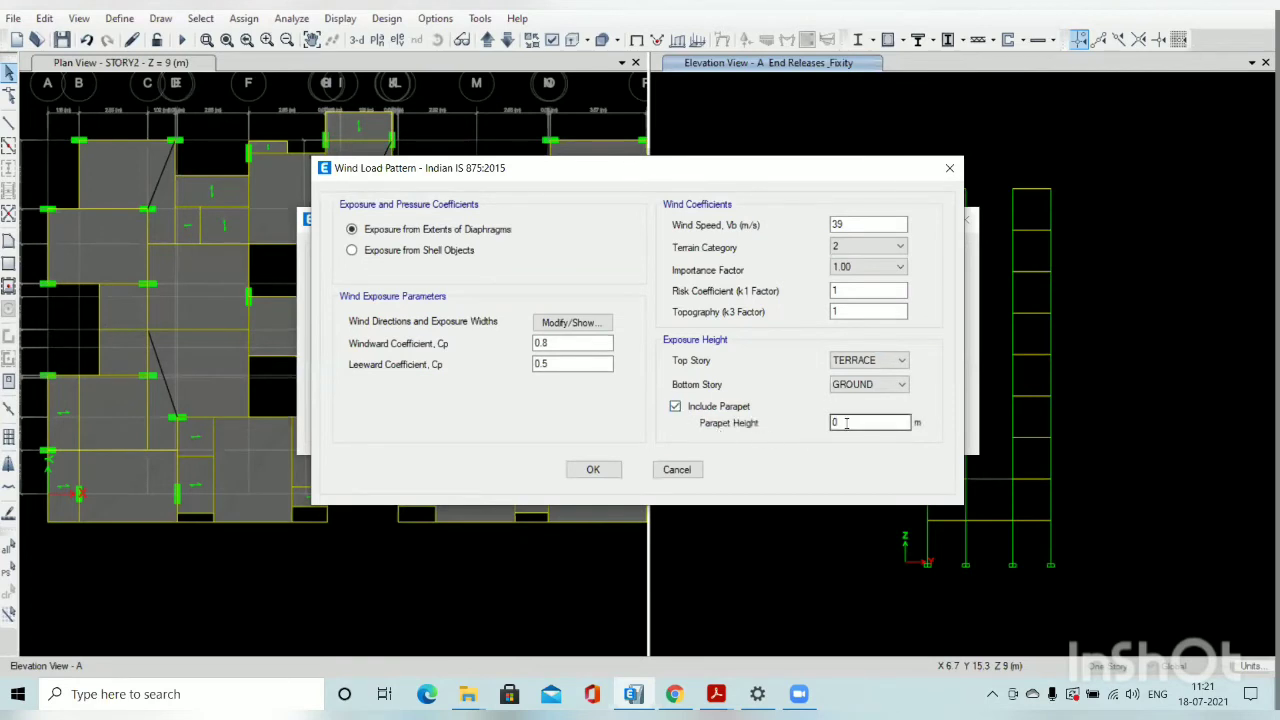
pyautogui.doubleClick(840, 423)
pyautogui.write('1.2')
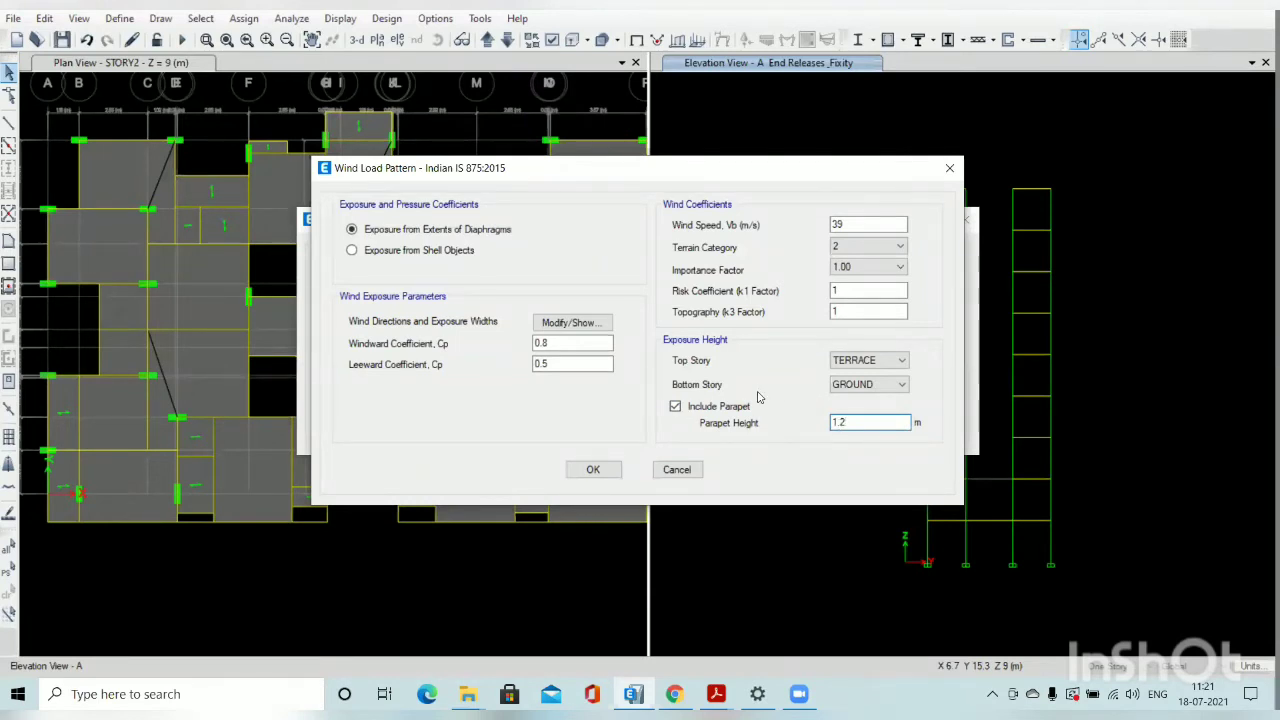
pyautogui.click(601, 471)
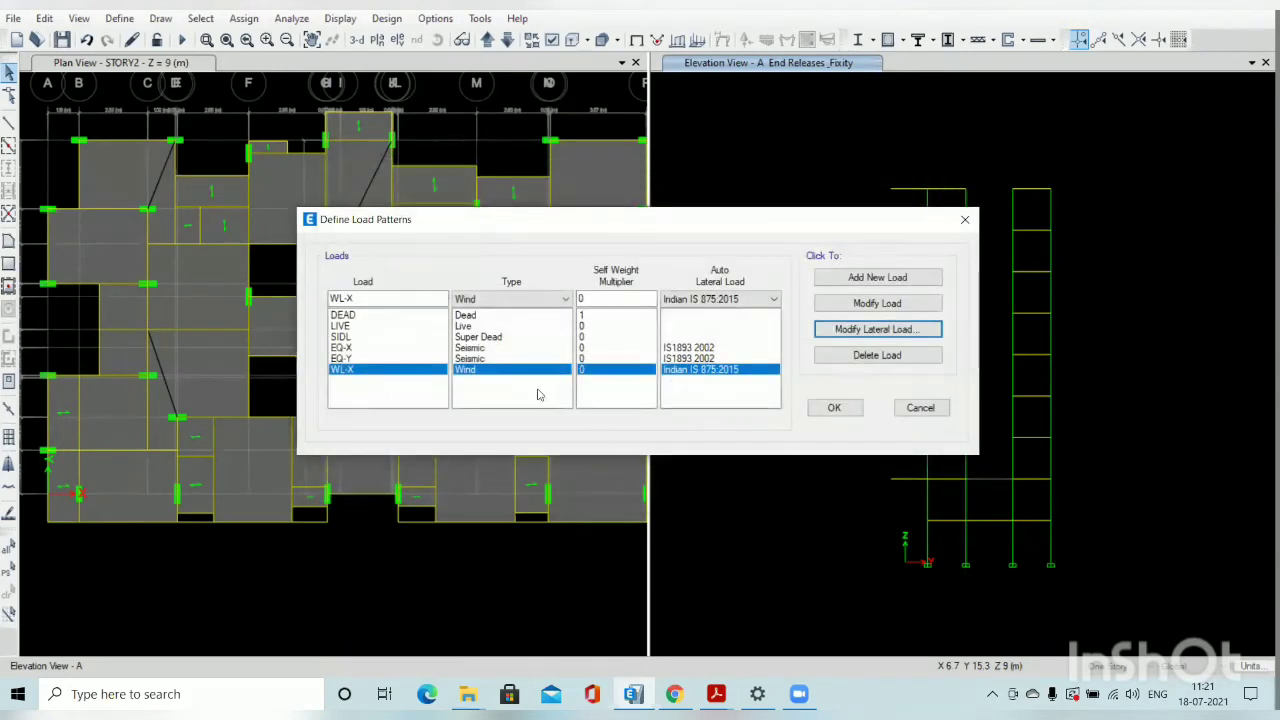
pyautogui.click(376, 297)
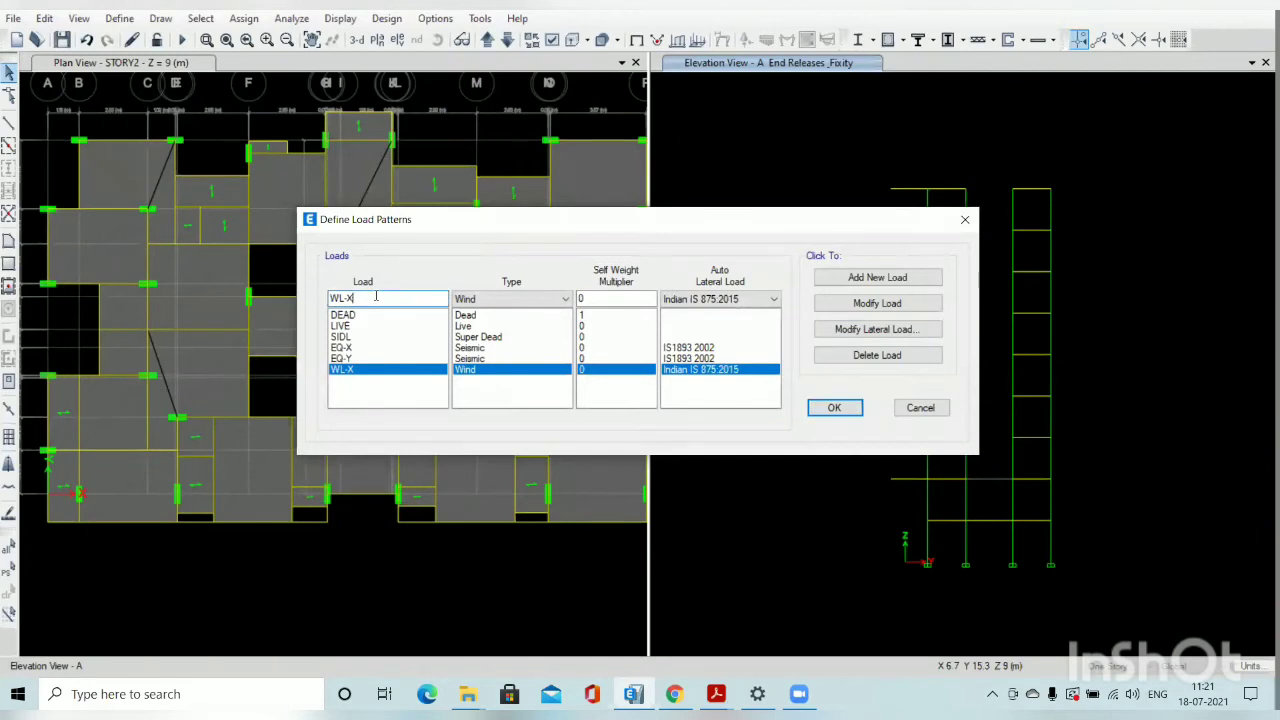
pyautogui.press('BackSpace')
pyautogui.write('Y')
pyautogui.click(856, 330)
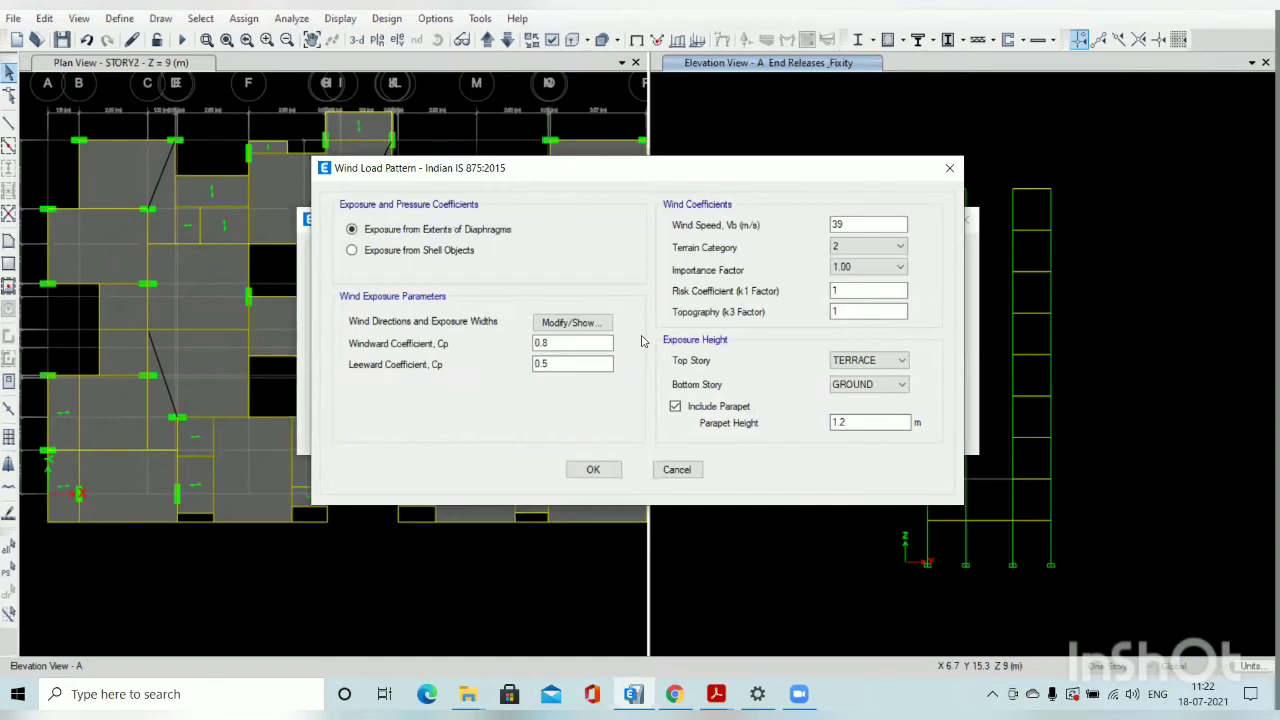
pyautogui.click(574, 322)
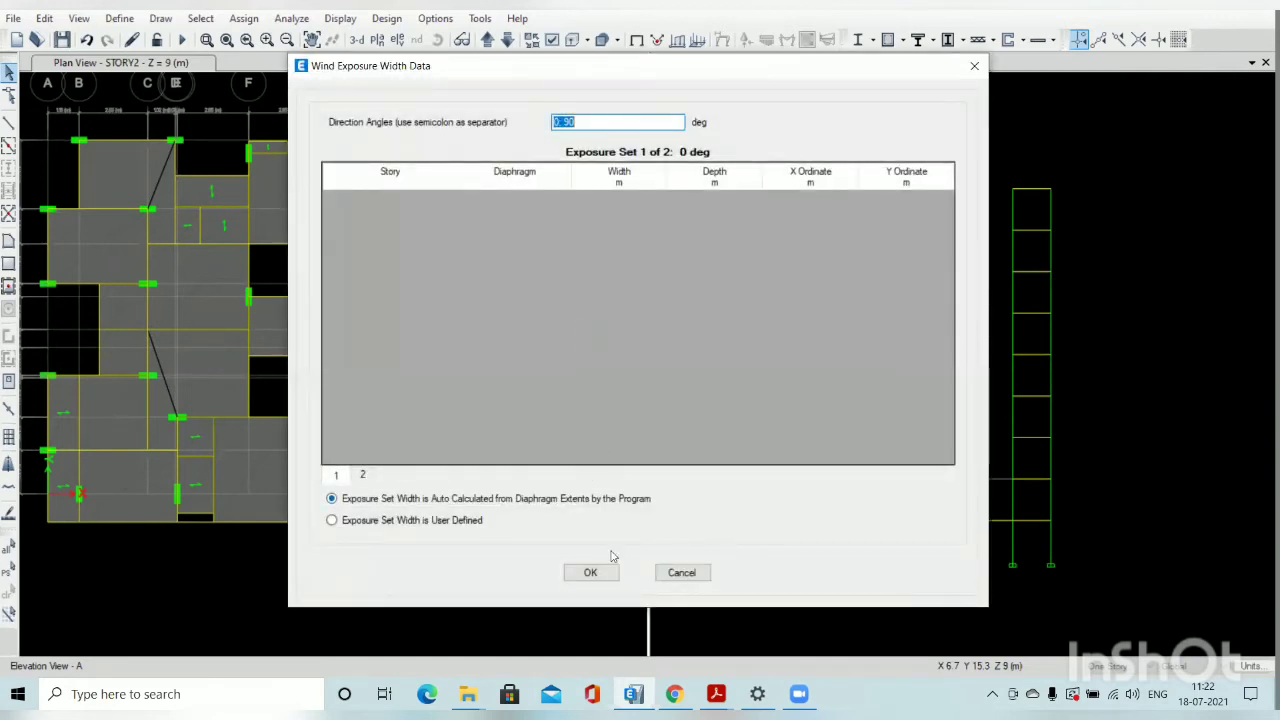
pyautogui.click(681, 572)
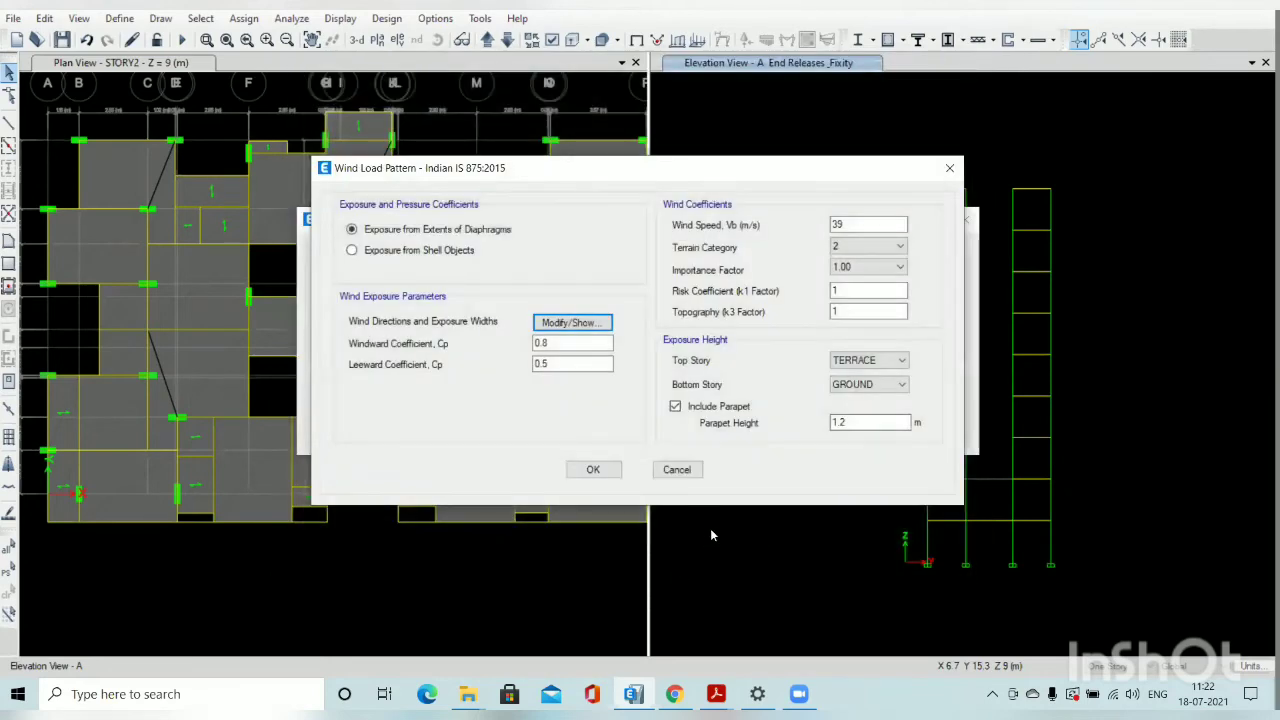
pyautogui.click(677, 469)
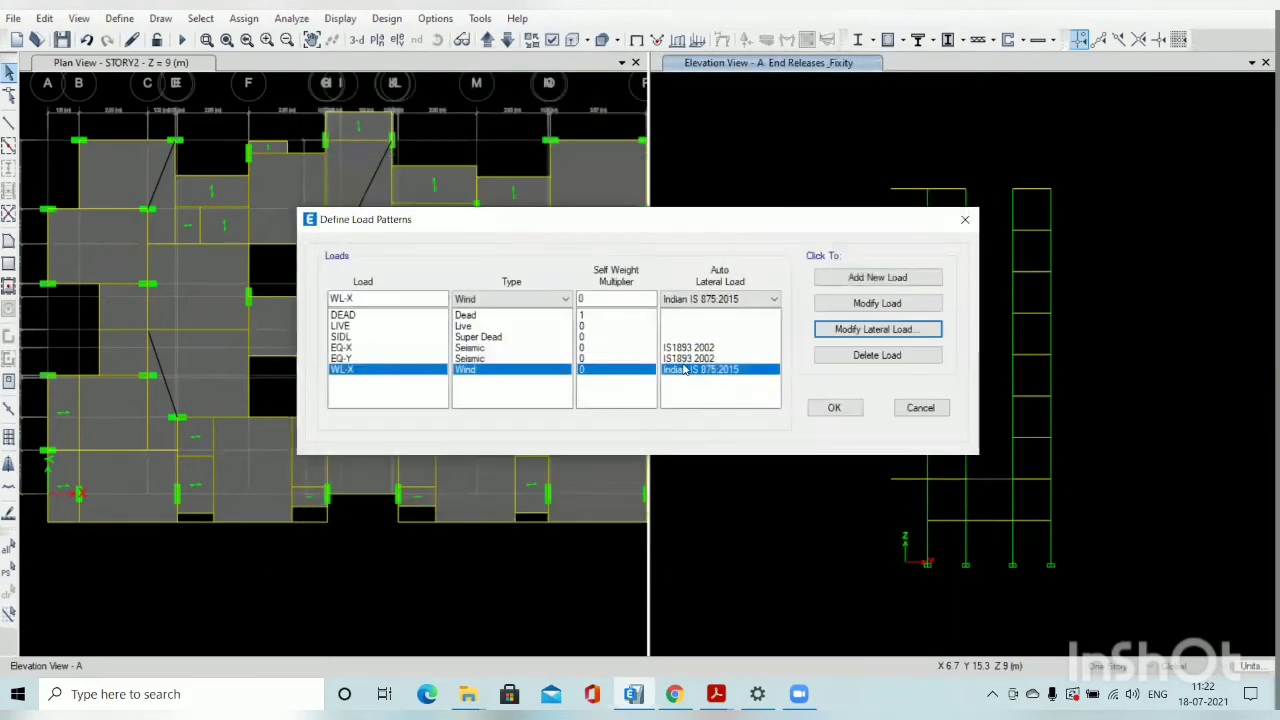
pyautogui.click(822, 334)
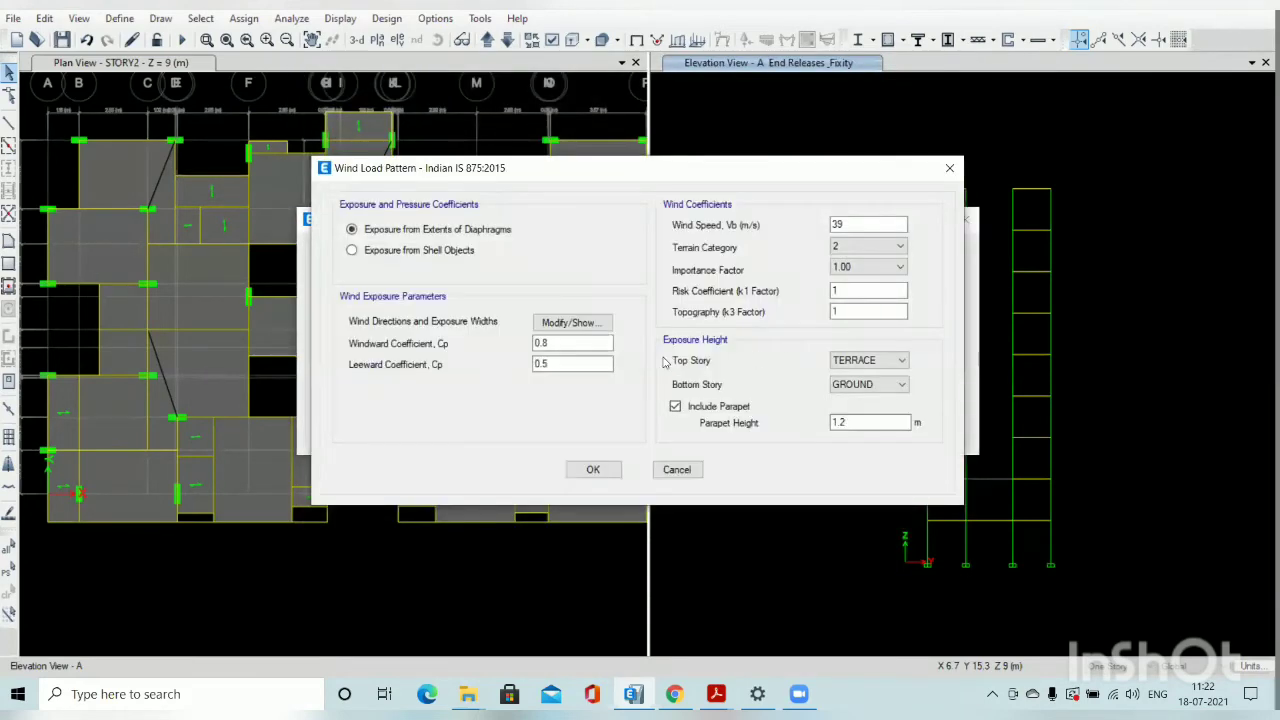
pyautogui.click(558, 322)
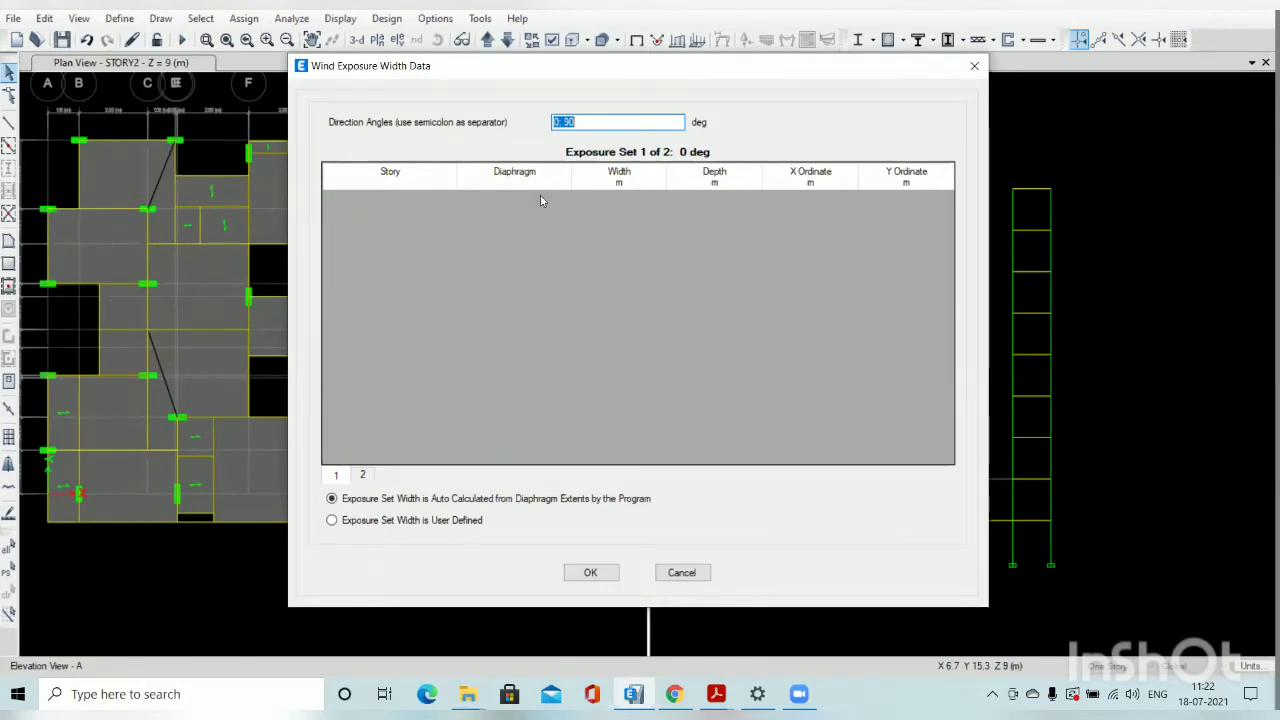
pyautogui.click(585, 573)
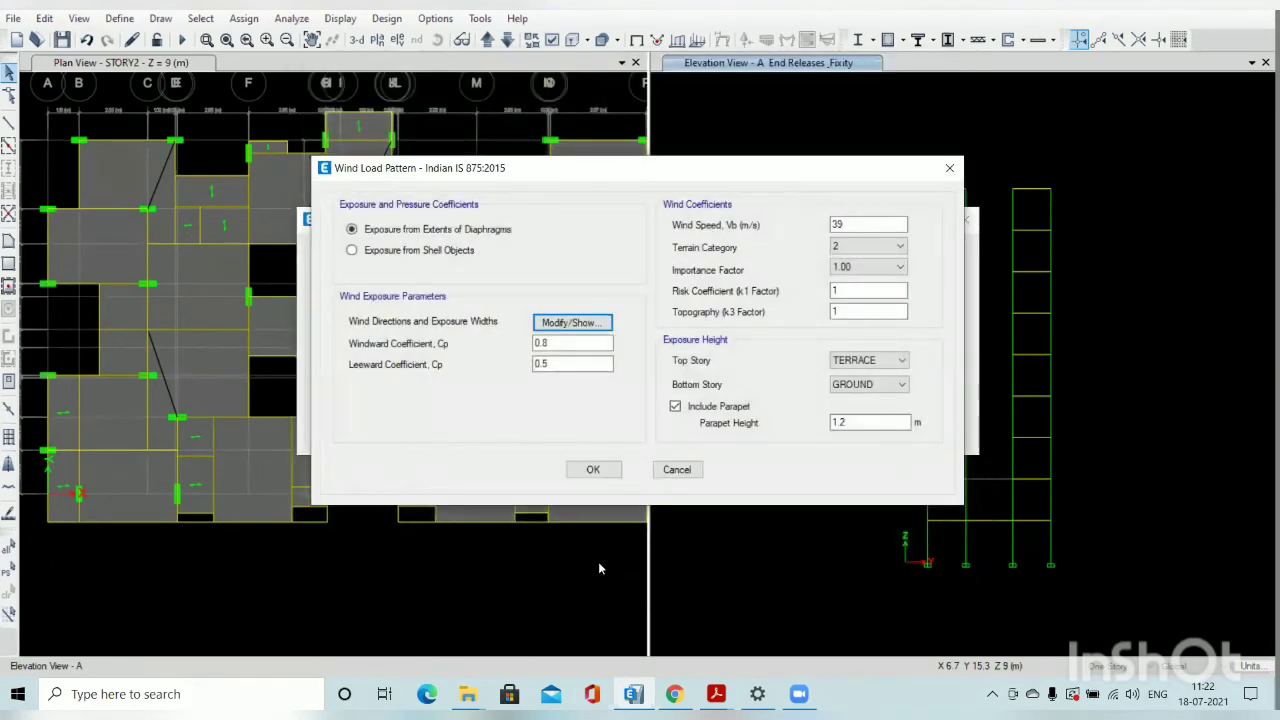
pyautogui.click(594, 470)
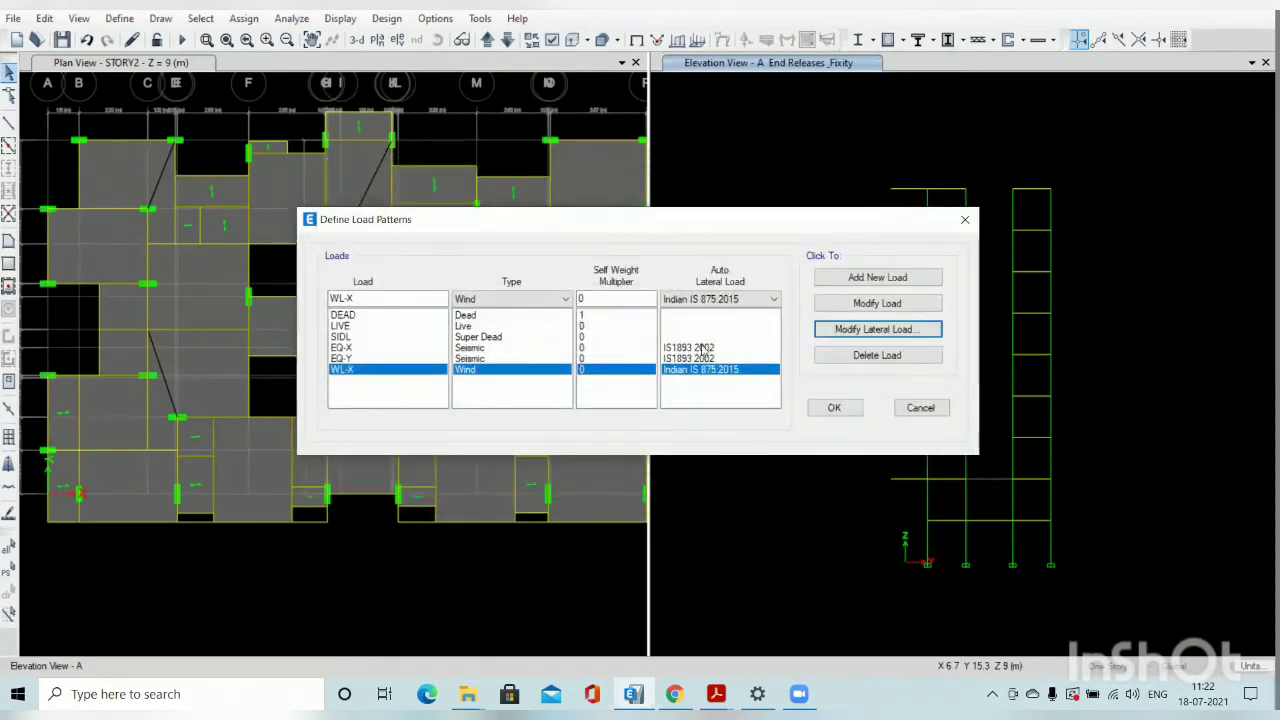
# Edit the load name field, then set WL-X's wind direction angles to 90; 0 and accept
pyautogui.click(367, 297)
pyautogui.press('BackSpace')
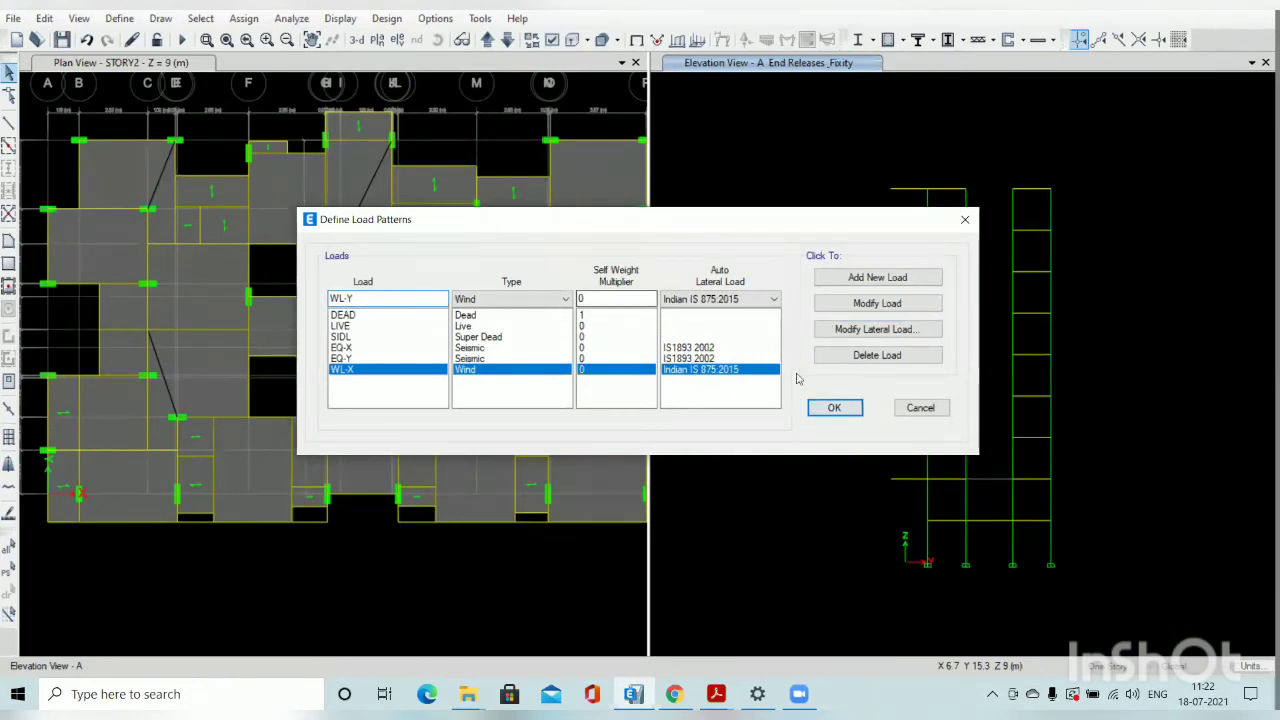
pyautogui.click(857, 330)
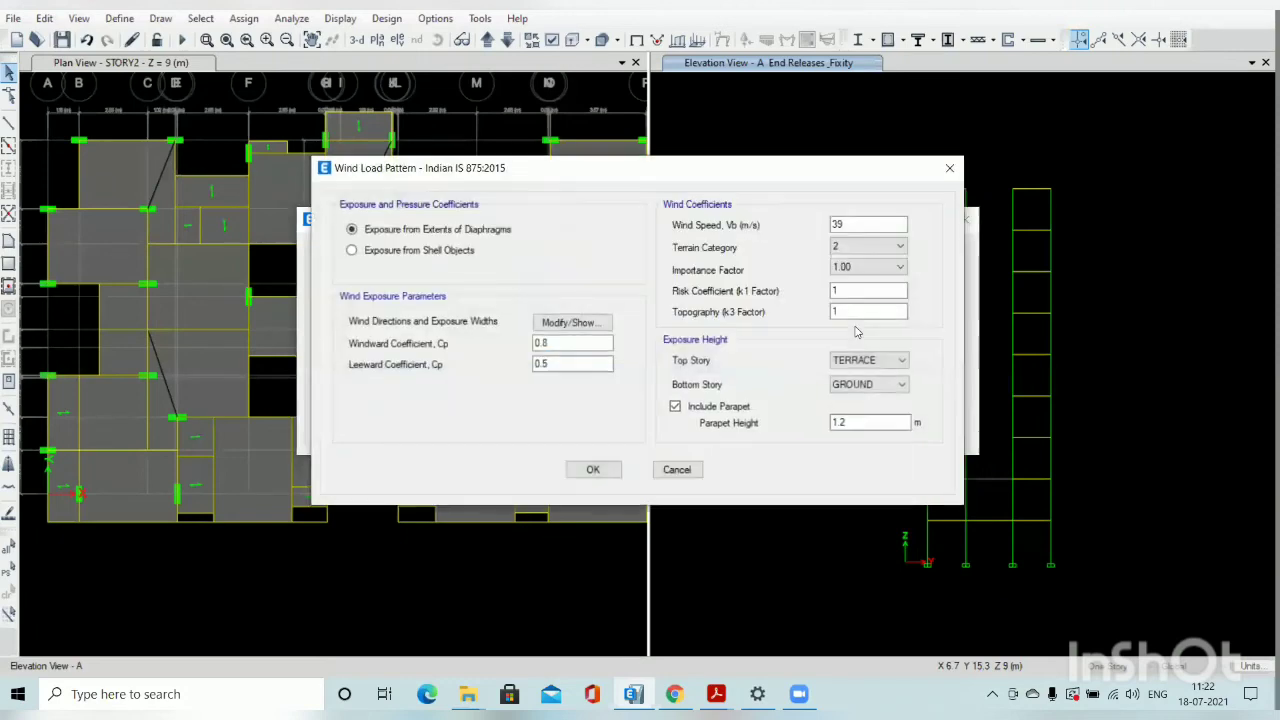
pyautogui.click(590, 323)
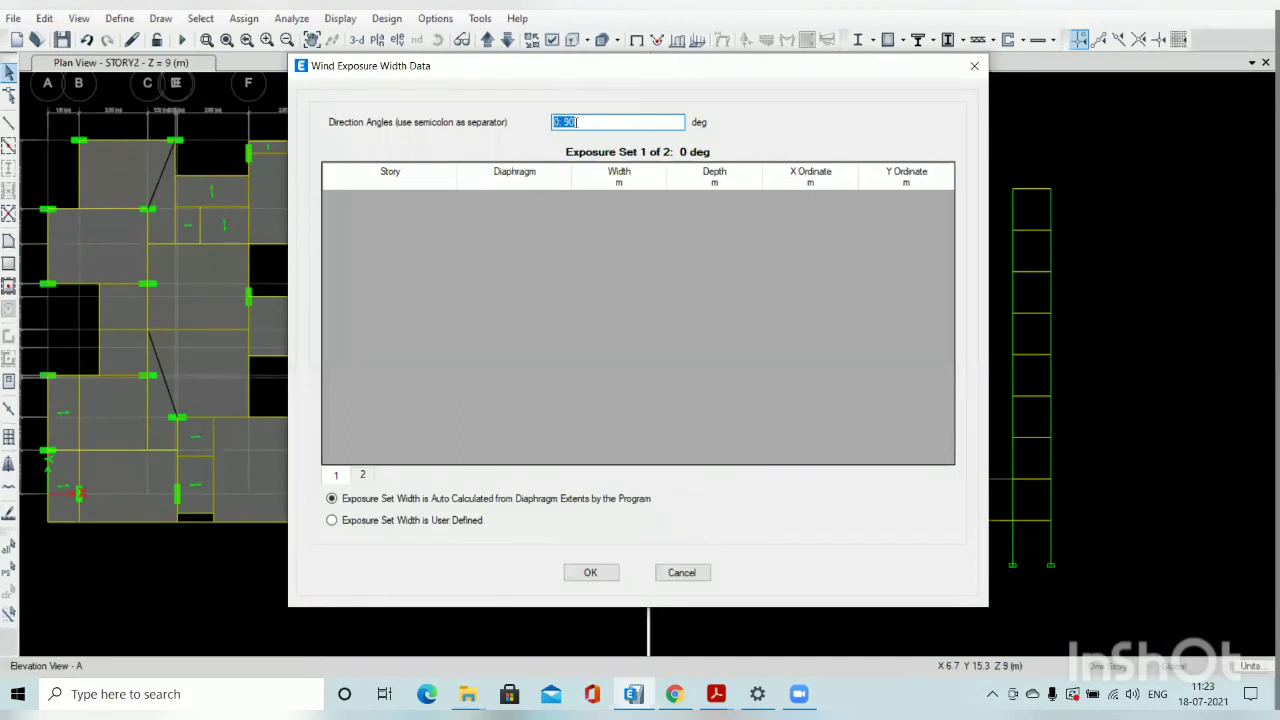
pyautogui.click(556, 122)
pyautogui.write('9')
pyautogui.click(588, 571)
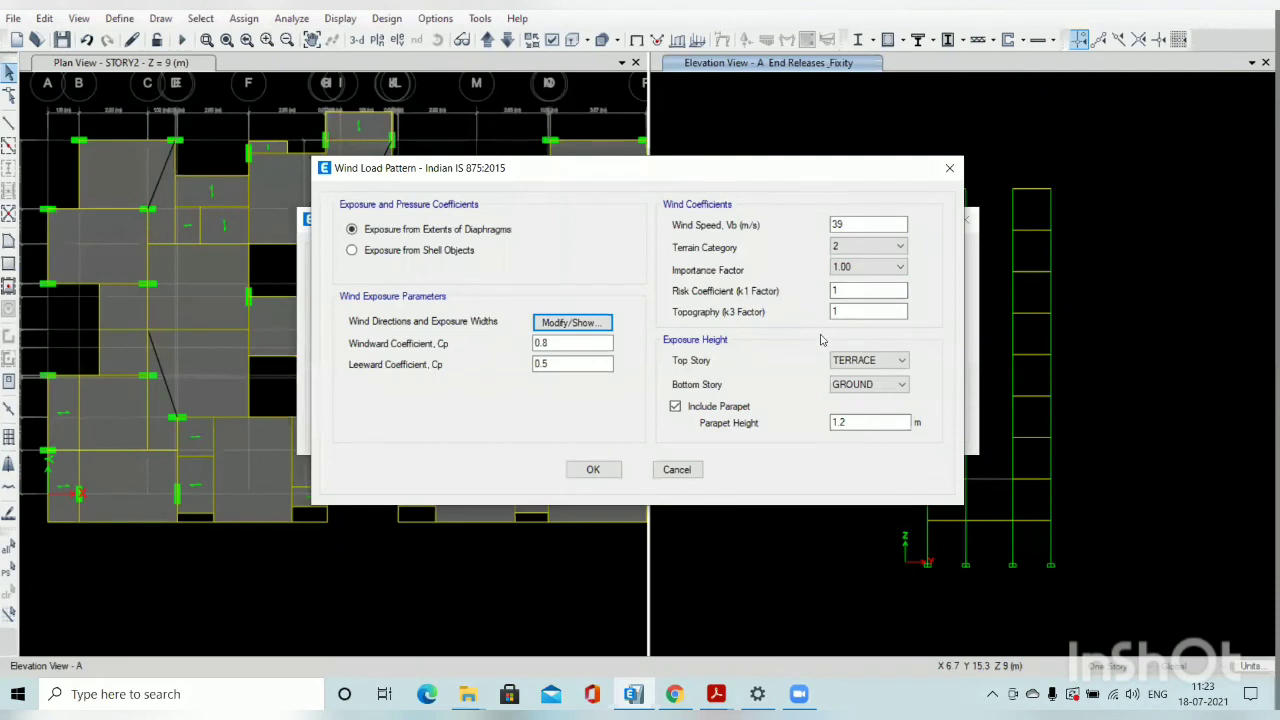
pyautogui.click(591, 470)
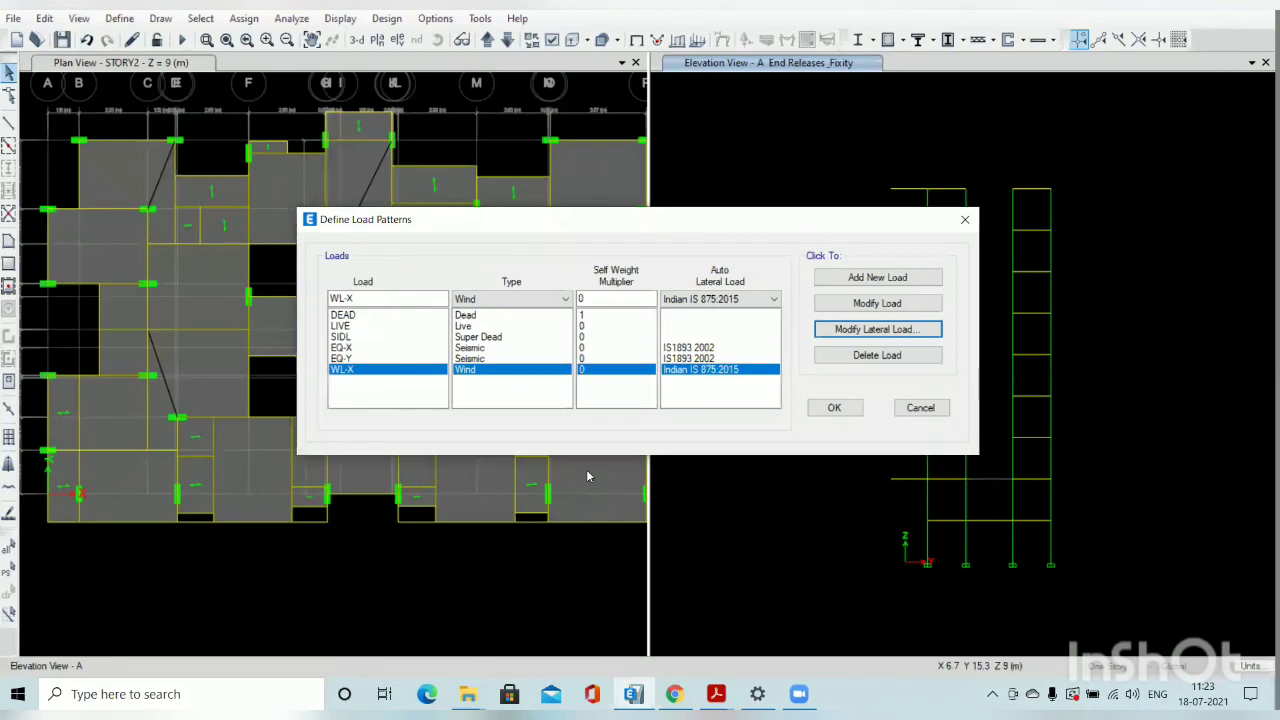
# Review WL-X's IS 875 wind settings and exposure widths, accepting them unchanged
pyautogui.click(837, 340)
pyautogui.click(575, 326)
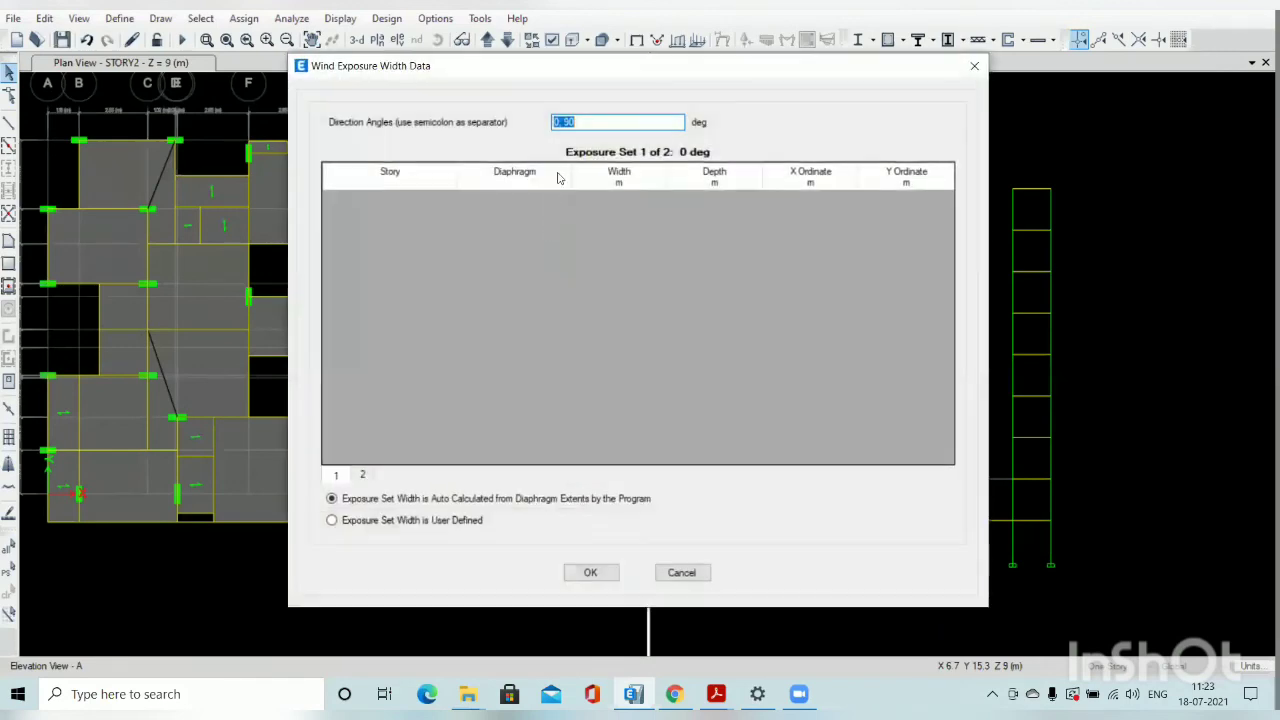
pyautogui.click(591, 573)
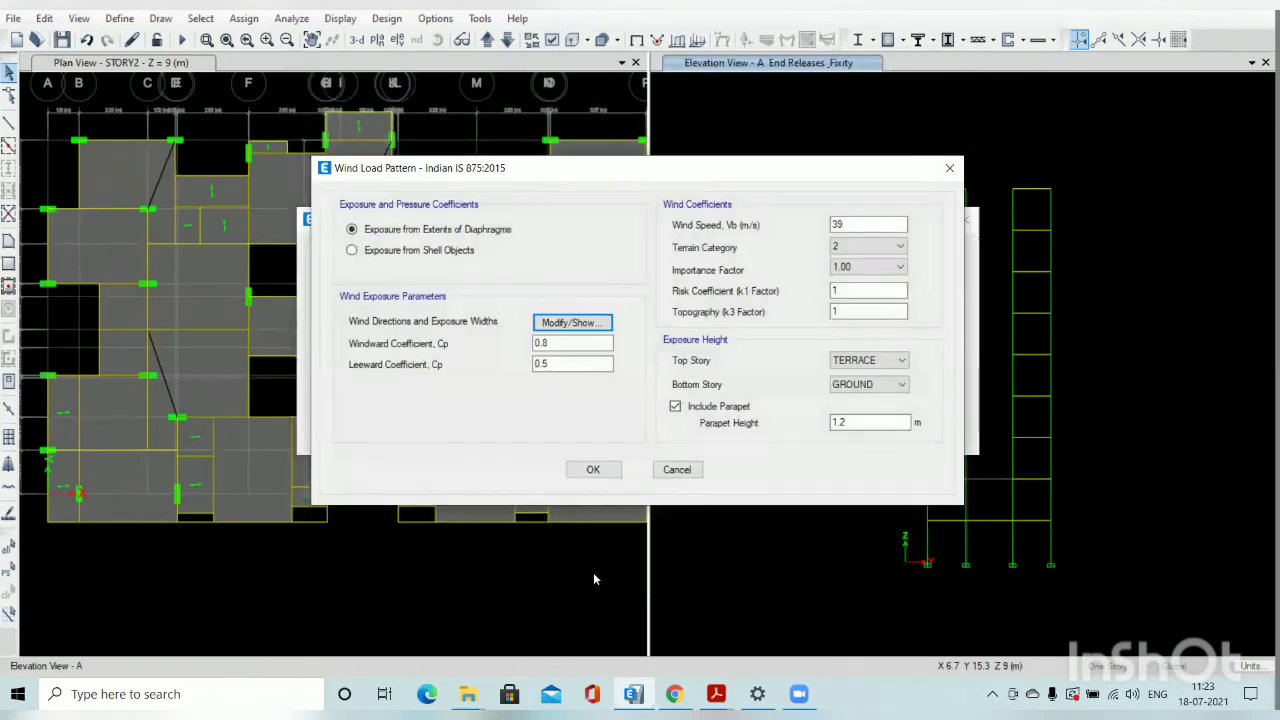
pyautogui.click(593, 469)
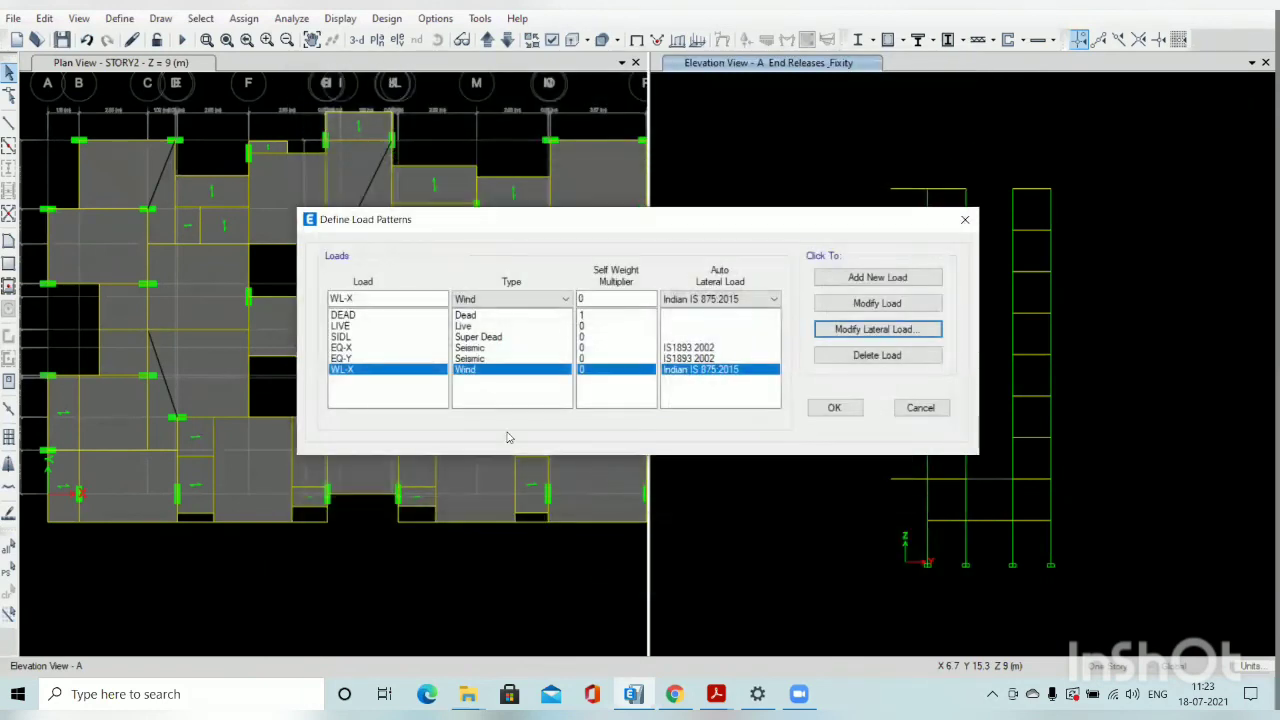
# Add the WL-Y wind pattern and confirm its IS 875 directions and exposure widths
pyautogui.click(360, 298)
pyautogui.write('Y')
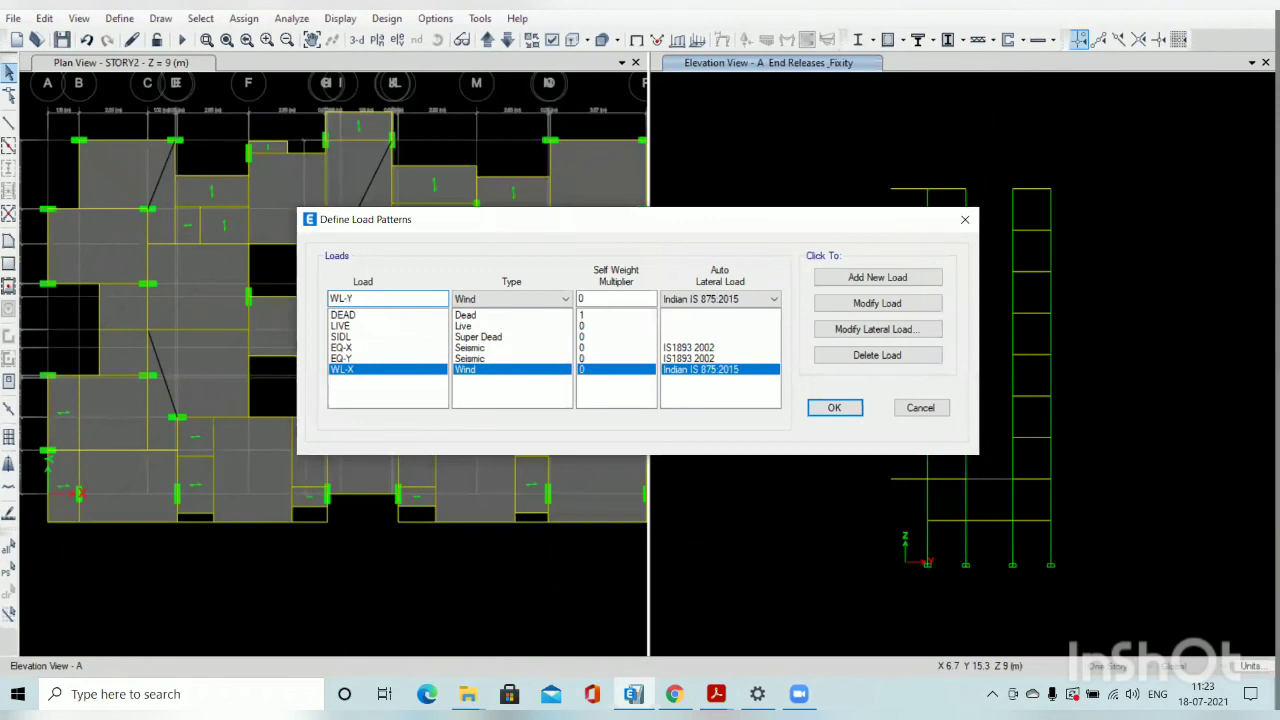
pyautogui.click(848, 279)
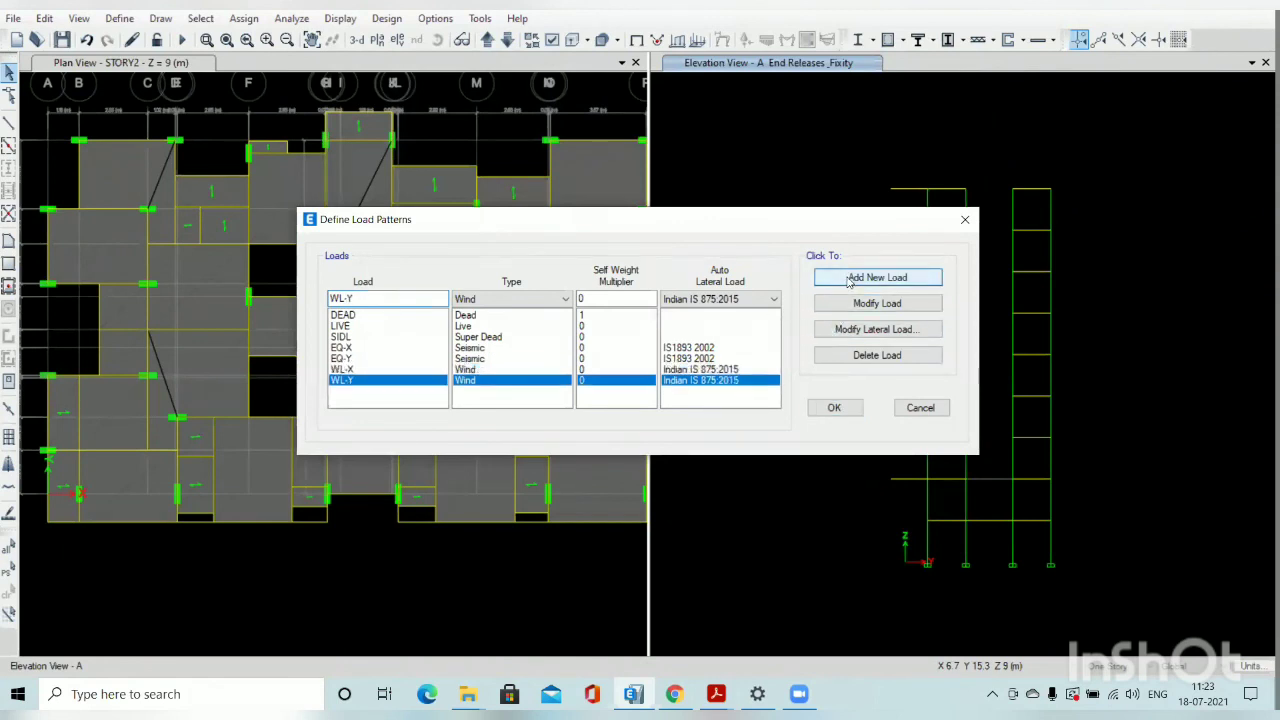
pyautogui.click(838, 330)
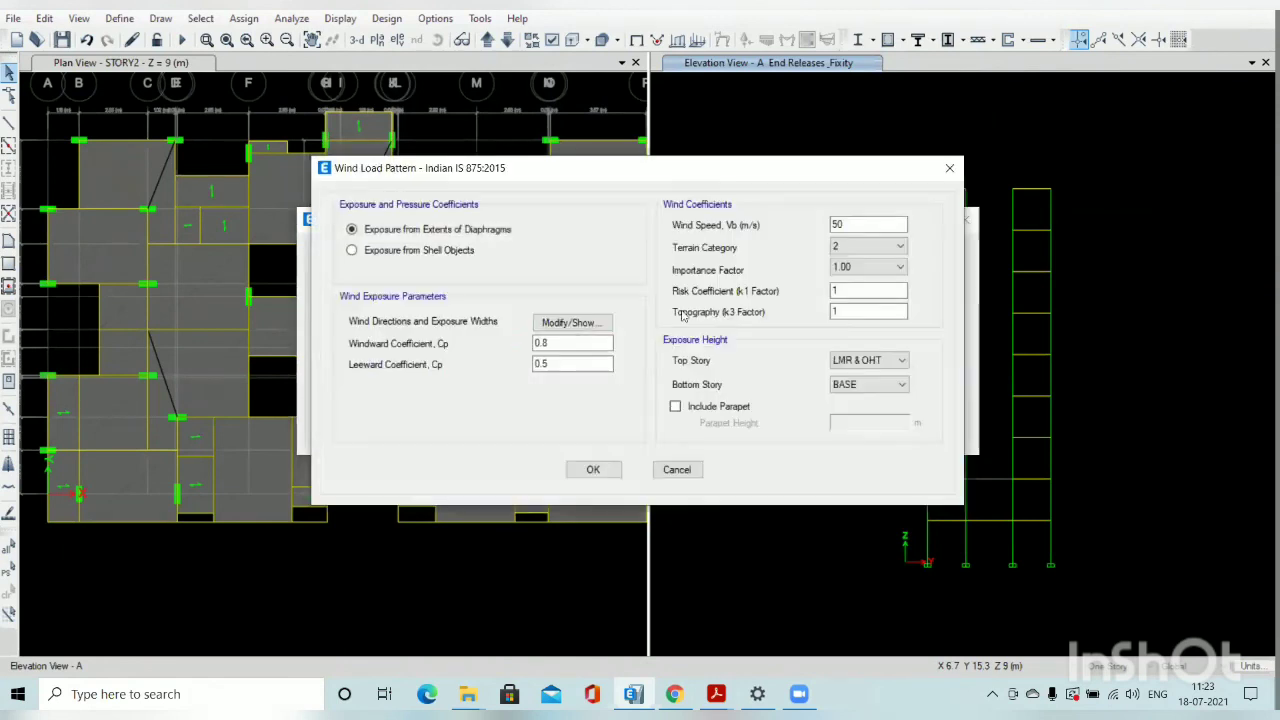
pyautogui.click(570, 322)
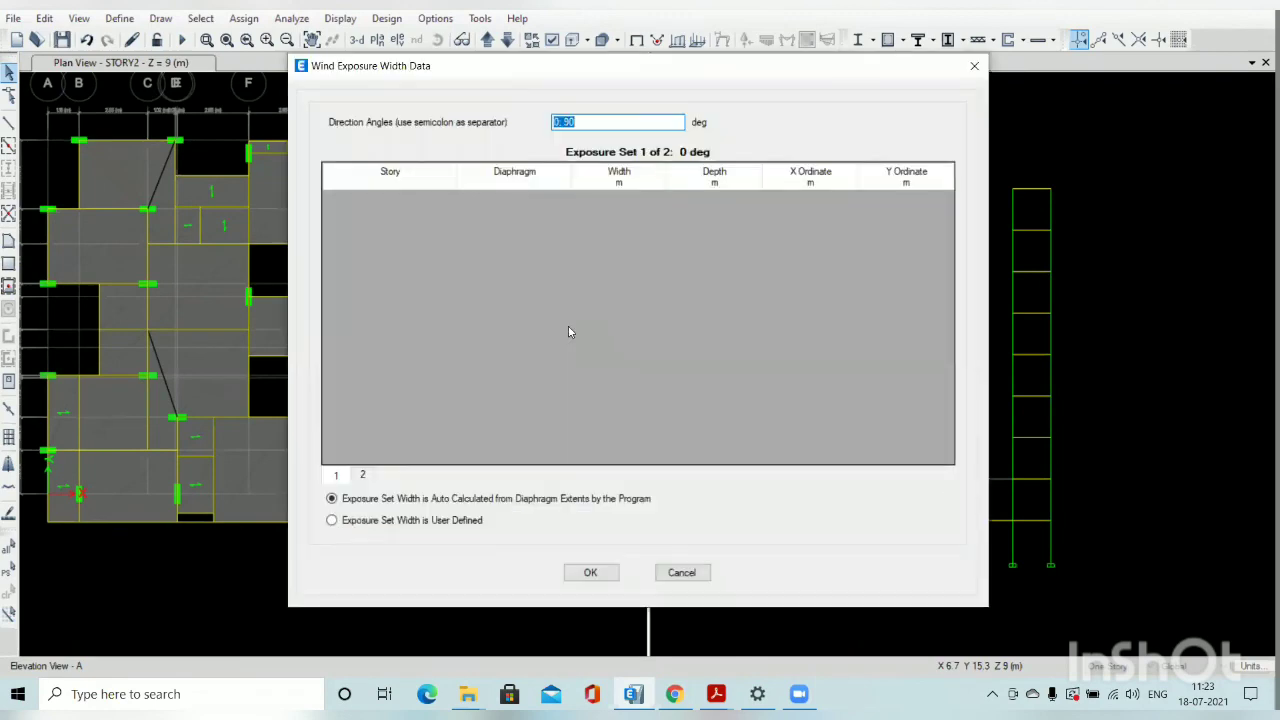
pyautogui.click(578, 571)
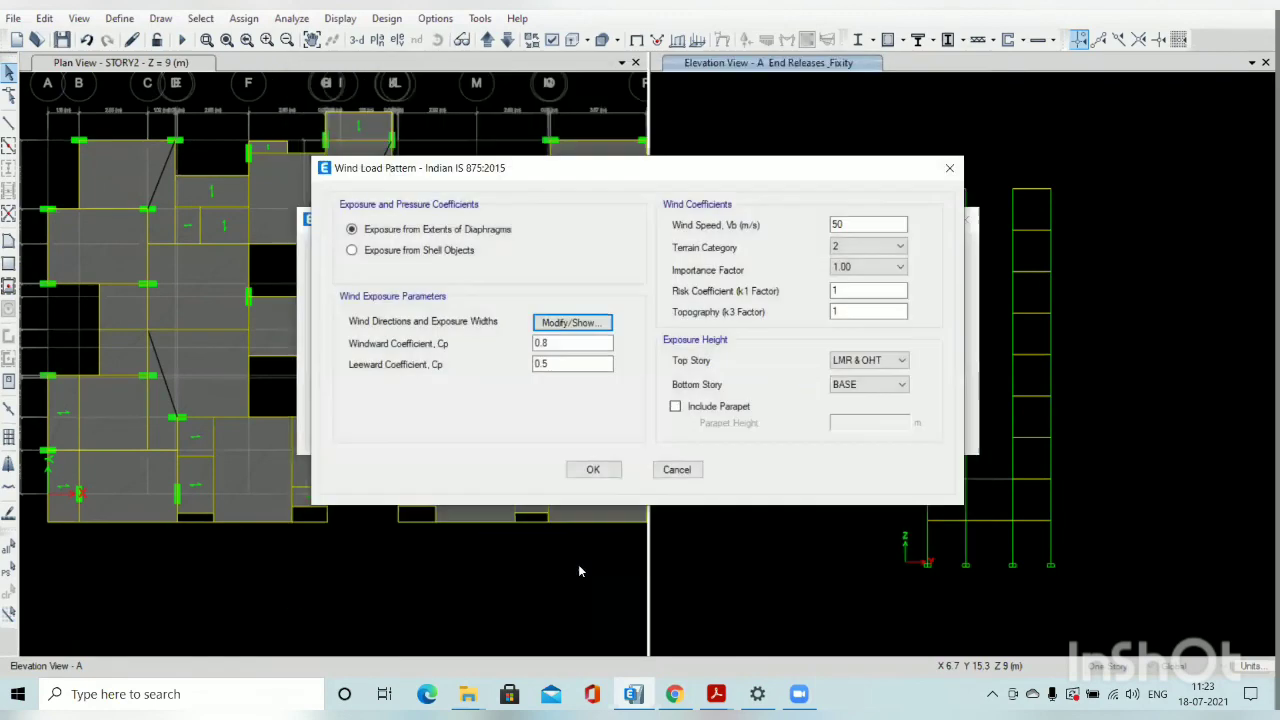
pyautogui.click(607, 476)
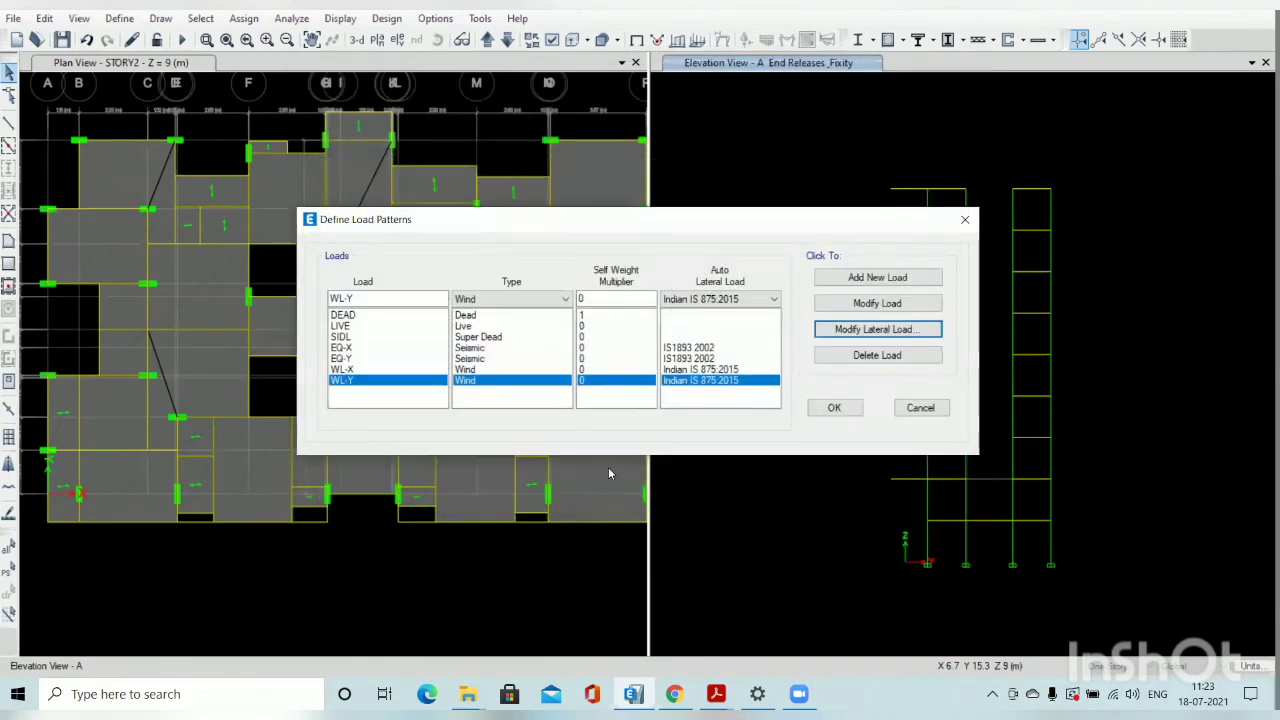